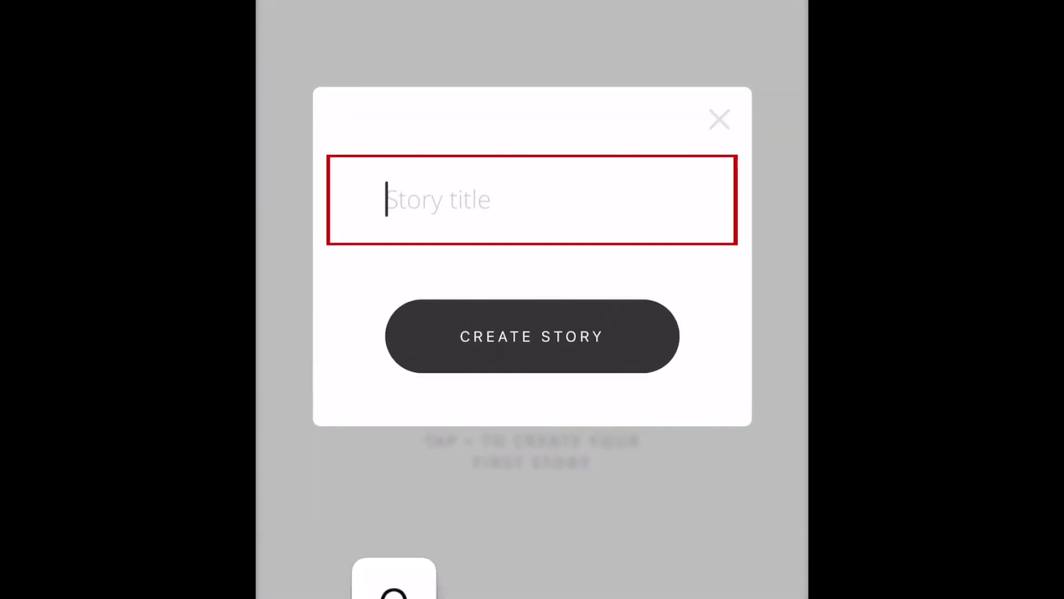
{"action": "type", "text": "example sto"}
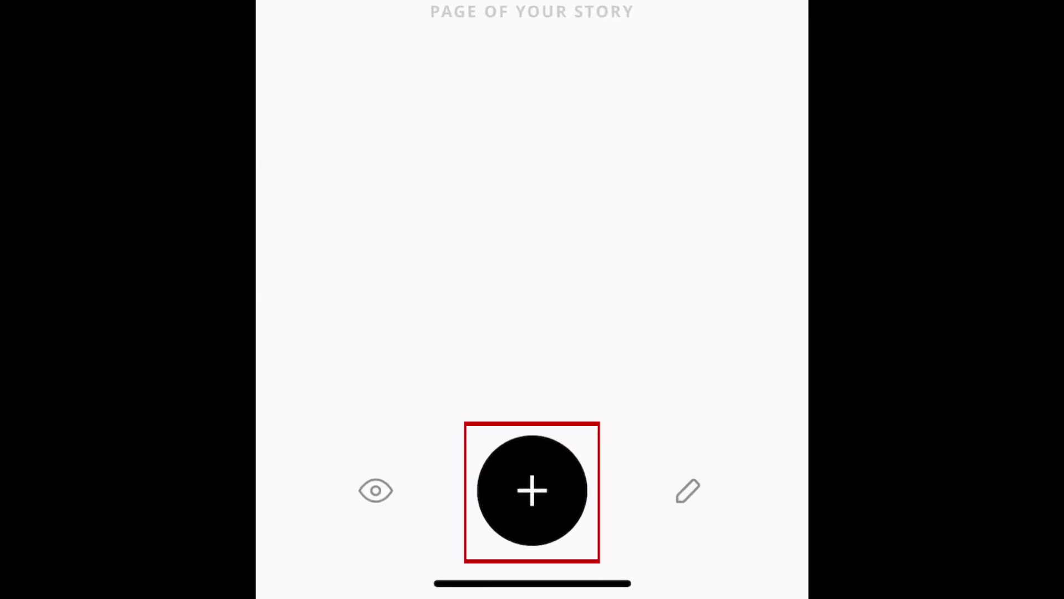
Add a page, browse the RP2, FF2, JN1 and CS2 layouts, then pick CS1's staggered two-photo layout.
{"action": "left_click", "coordinate": [532, 492]}
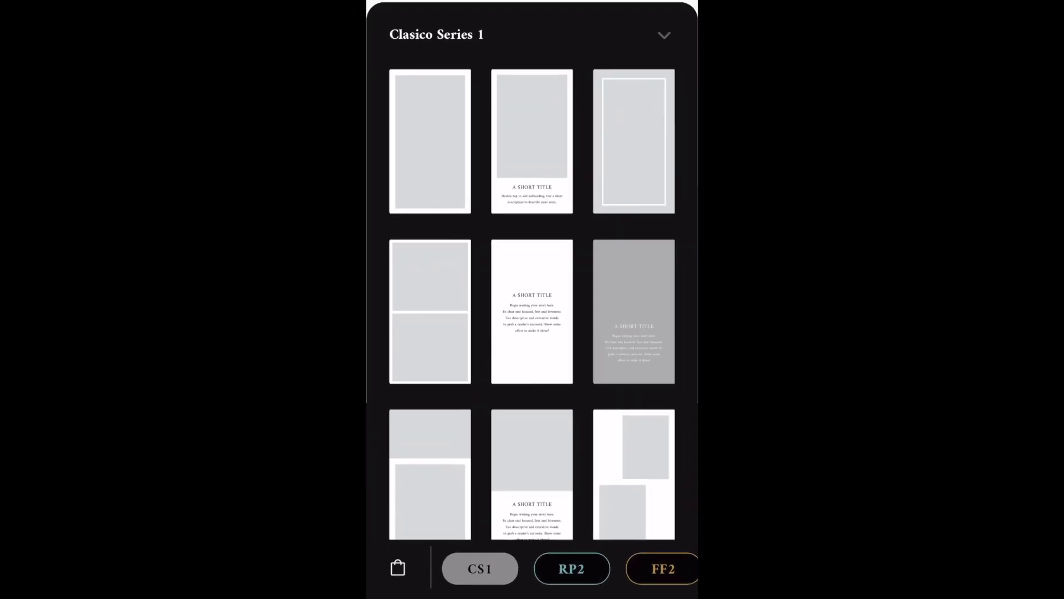
{"action": "scroll", "coordinate": [532, 299], "scroll_direction": "down", "scroll_amount": 10}
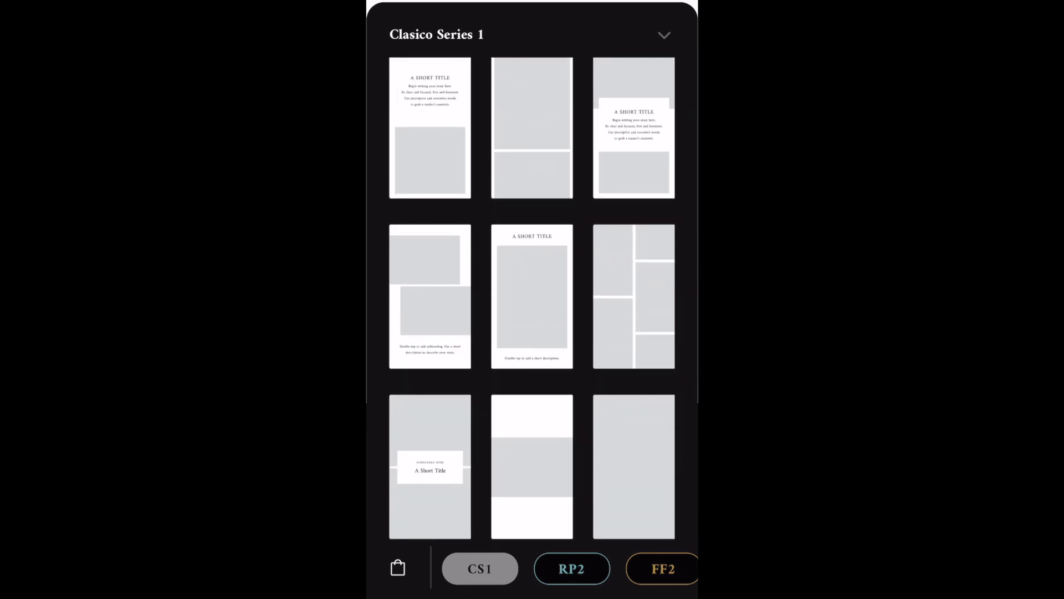
{"action": "left_click", "coordinate": [571, 568]}
{"action": "left_click", "coordinate": [571, 567]}
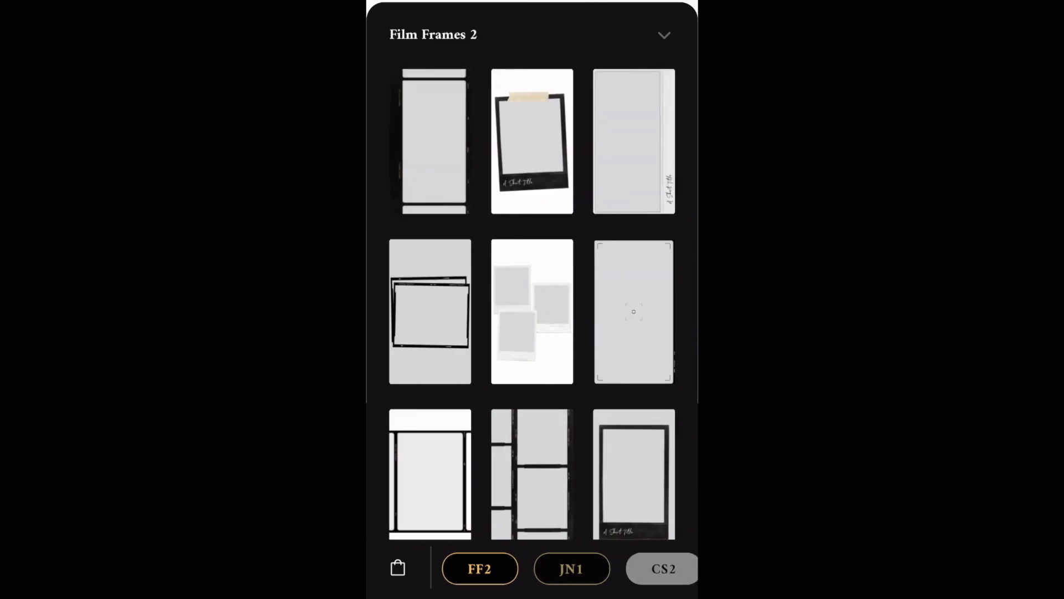
{"action": "left_click", "coordinate": [571, 568]}
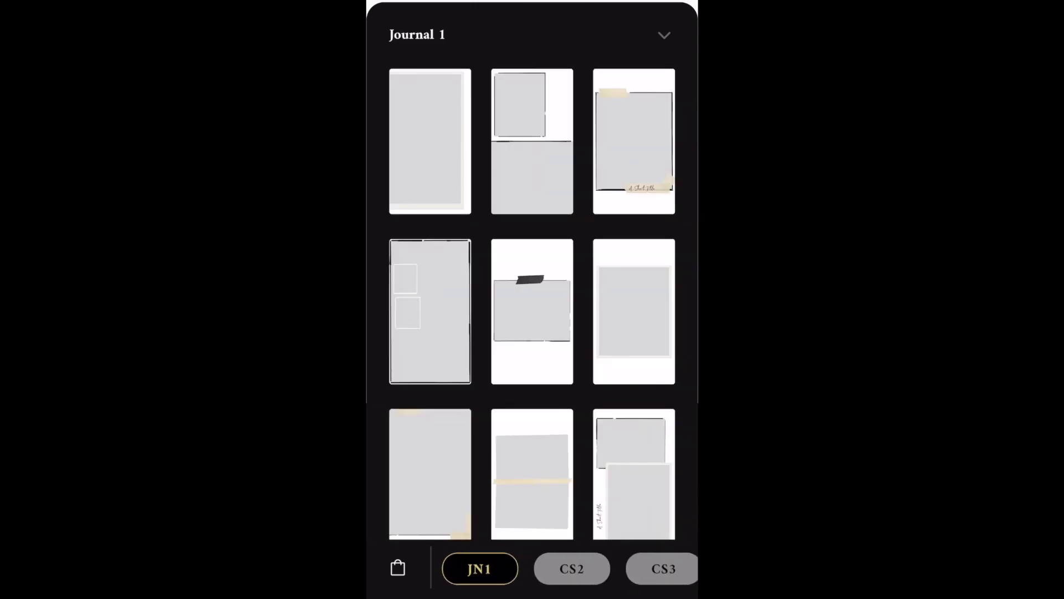
{"action": "left_click", "coordinate": [571, 568]}
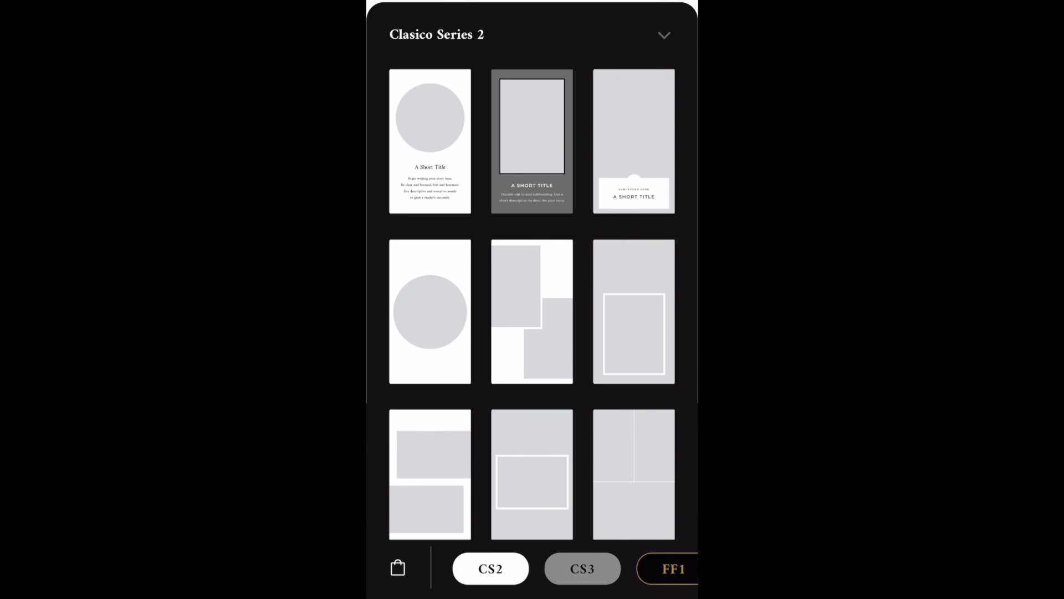
{"action": "left_click_drag", "start_coordinate": [649, 569], "coordinate": [466, 568]}
{"action": "left_click", "coordinate": [480, 567]}
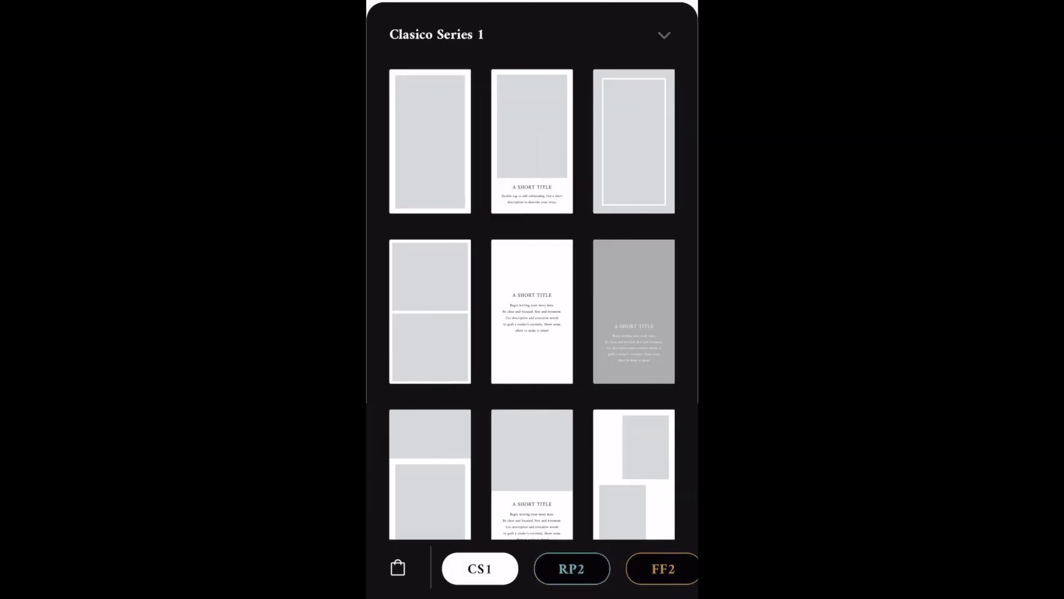
{"action": "scroll", "coordinate": [532, 299], "scroll_direction": "down", "scroll_amount": 10}
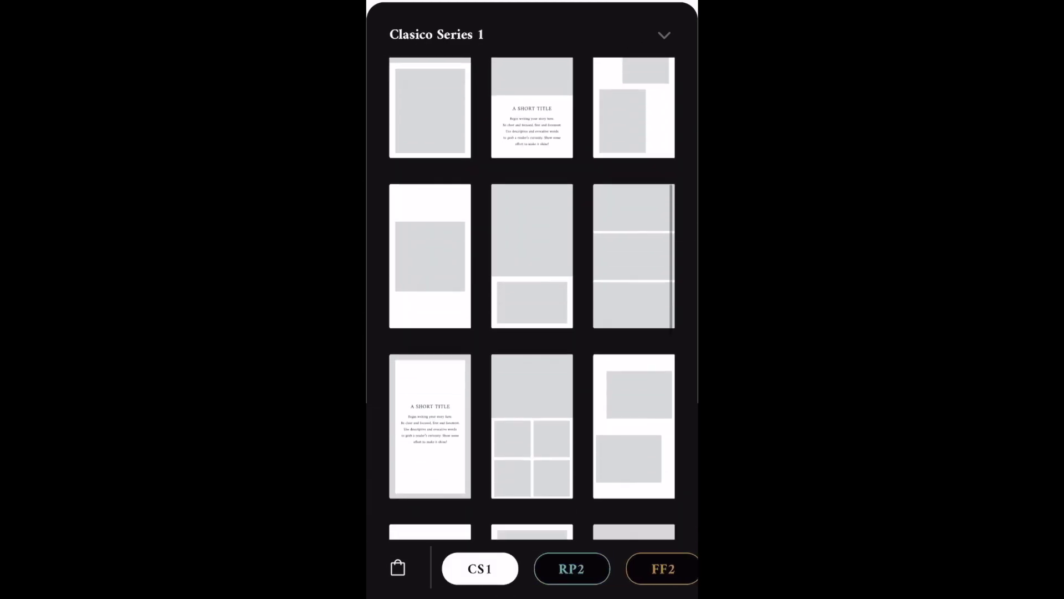
{"action": "scroll", "coordinate": [532, 300], "scroll_direction": "down", "scroll_amount": 4}
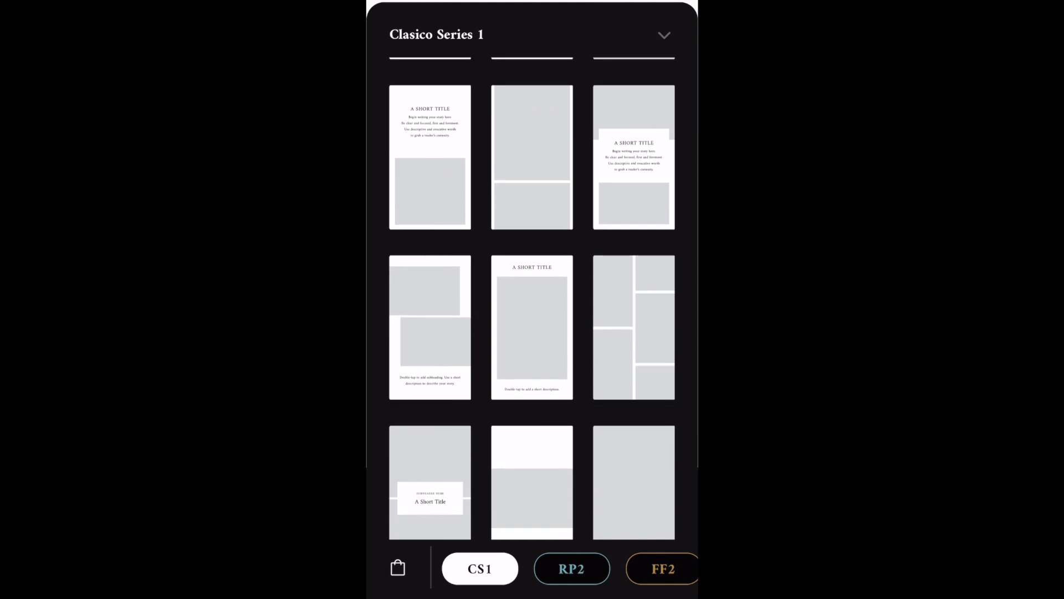
{"action": "left_click", "coordinate": [430, 328]}
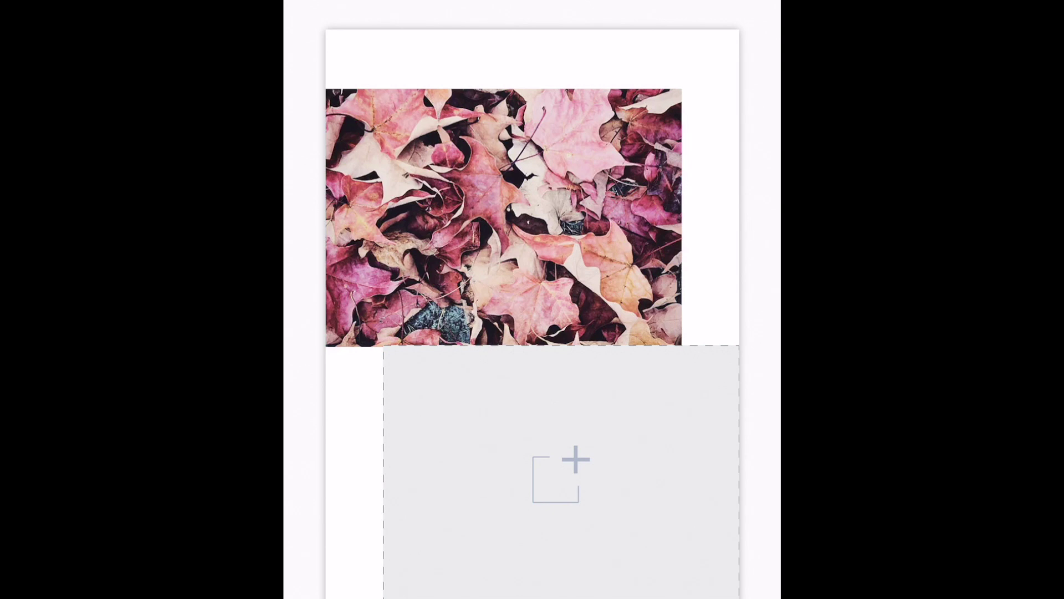
Tilt and resize the autumn leaves photo in the upper slot, then start filling the lower slot.
{"action": "left_click", "coordinate": [504, 216]}
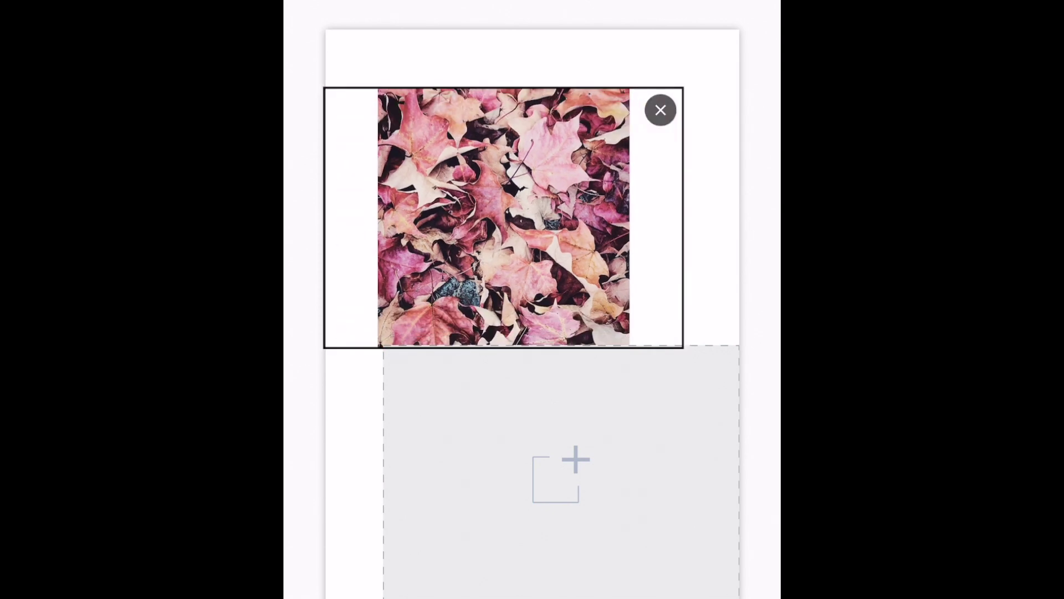
{"action": "left_click_drag", "start_coordinate": [504, 216], "coordinate": [504, 216]}
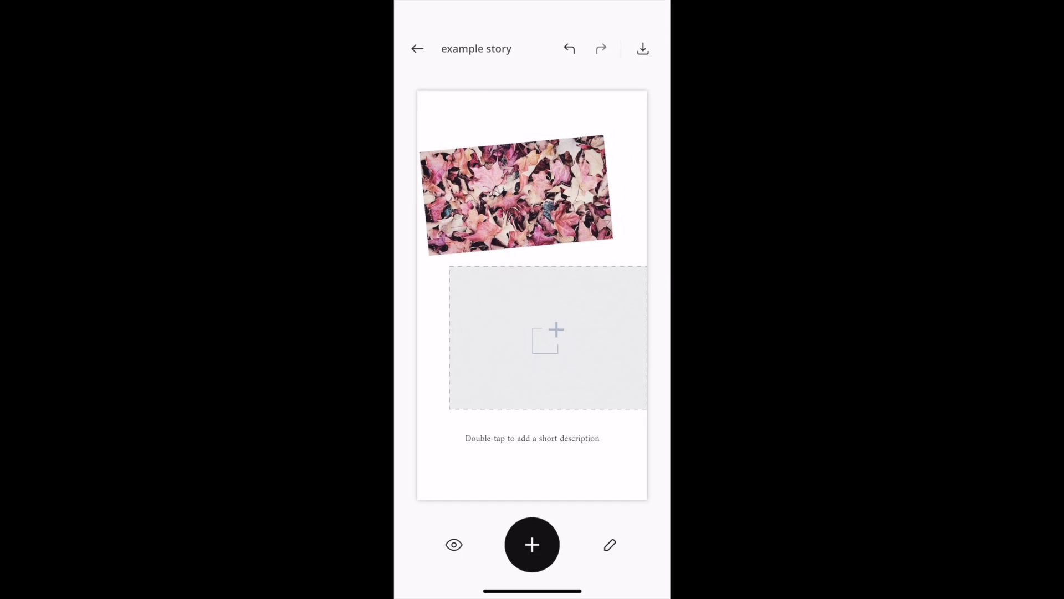
{"action": "left_click", "coordinate": [547, 338]}
Place the pumpkins photo in the lower slot and preview the two-photo page.
{"action": "left_click", "coordinate": [549, 96]}
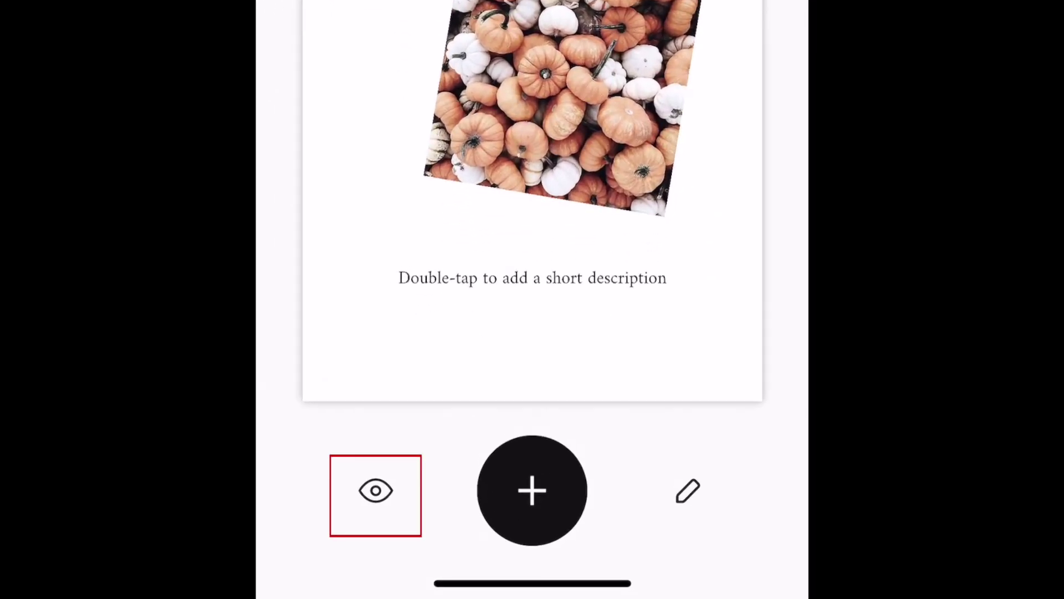
{"action": "left_click", "coordinate": [375, 493]}
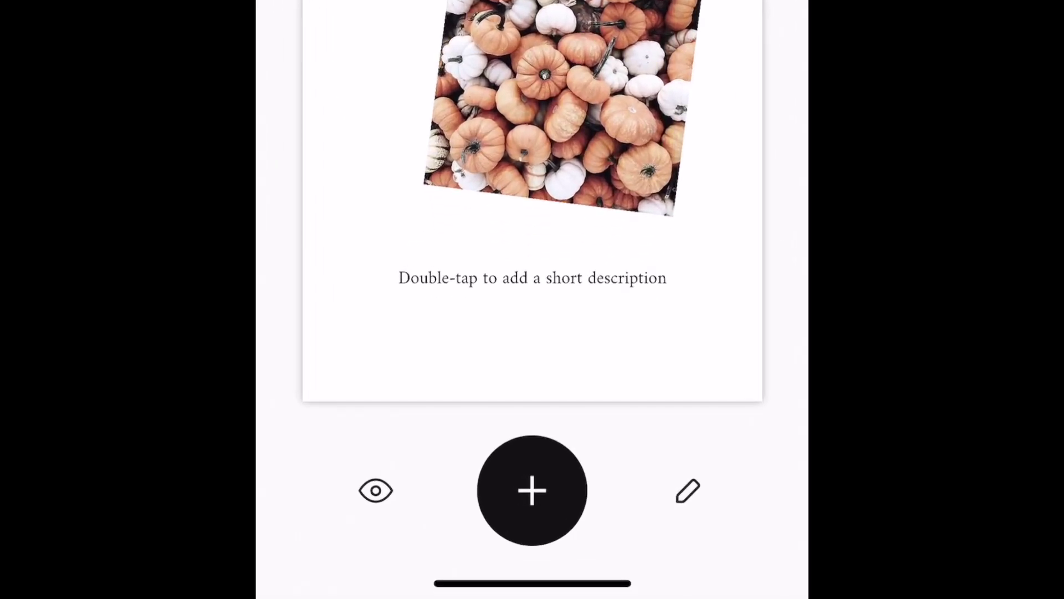
Centre the caption placeholder under the photos and enter 'Getting into the fall spirit!'.
{"action": "left_click", "coordinate": [533, 279]}
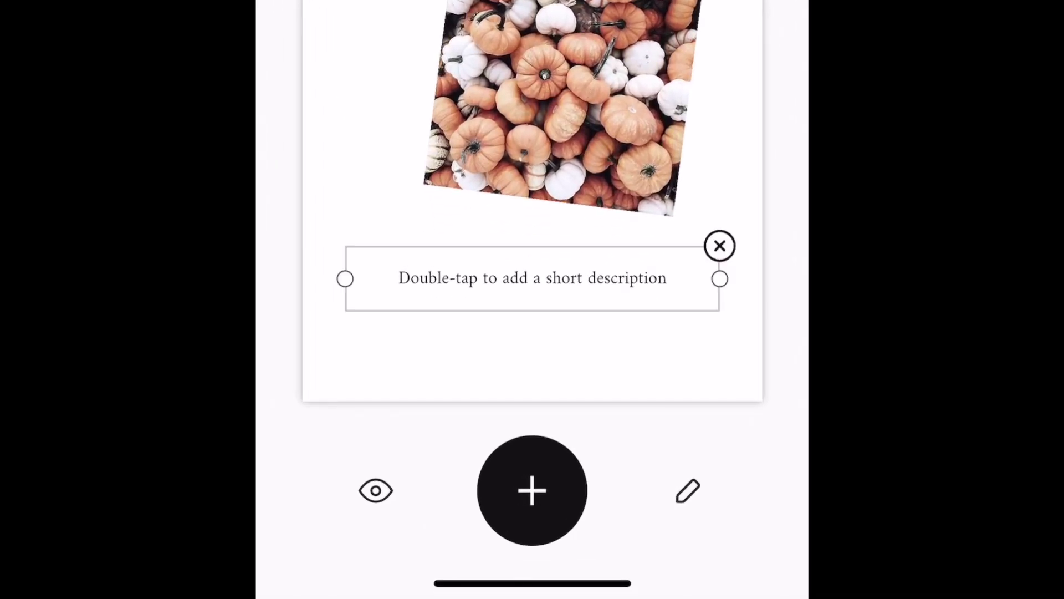
{"action": "left_click_drag", "start_coordinate": [532, 279], "coordinate": [532, 265]}
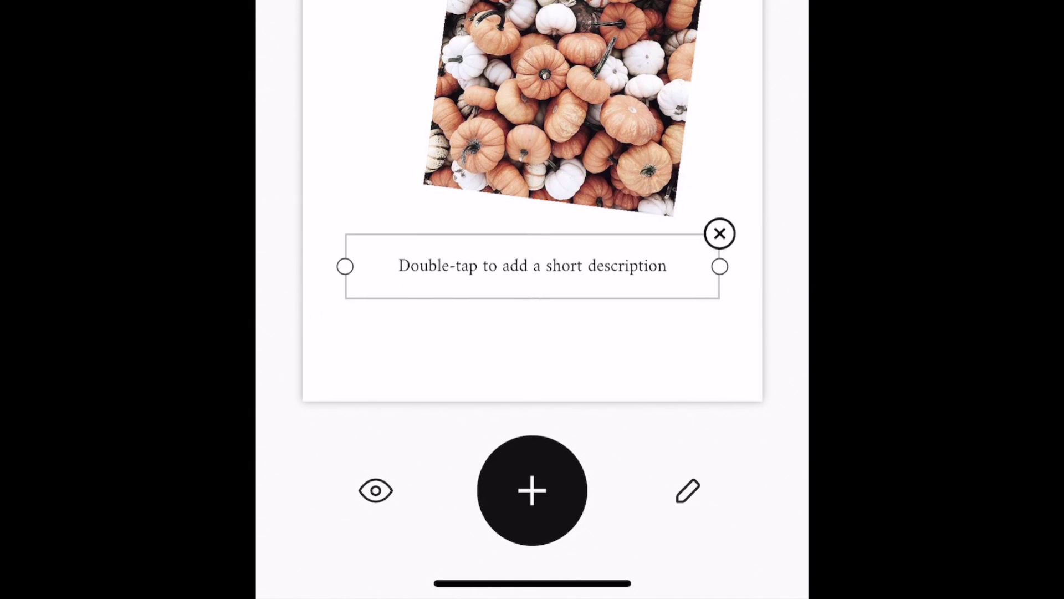
{"action": "double_click", "coordinate": [532, 266]}
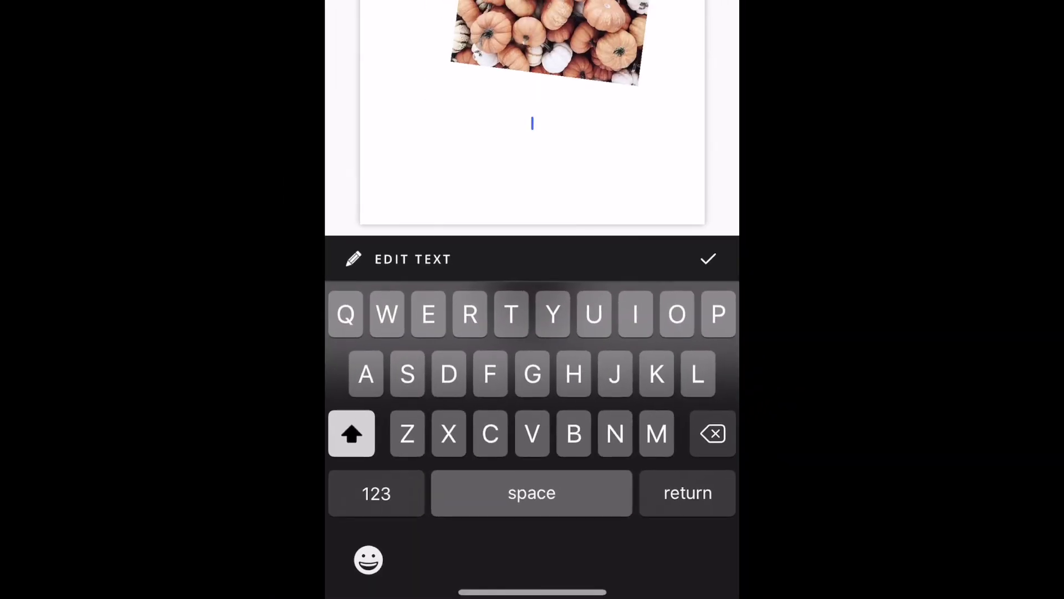
{"action": "type", "text": "Getting into the fall "}
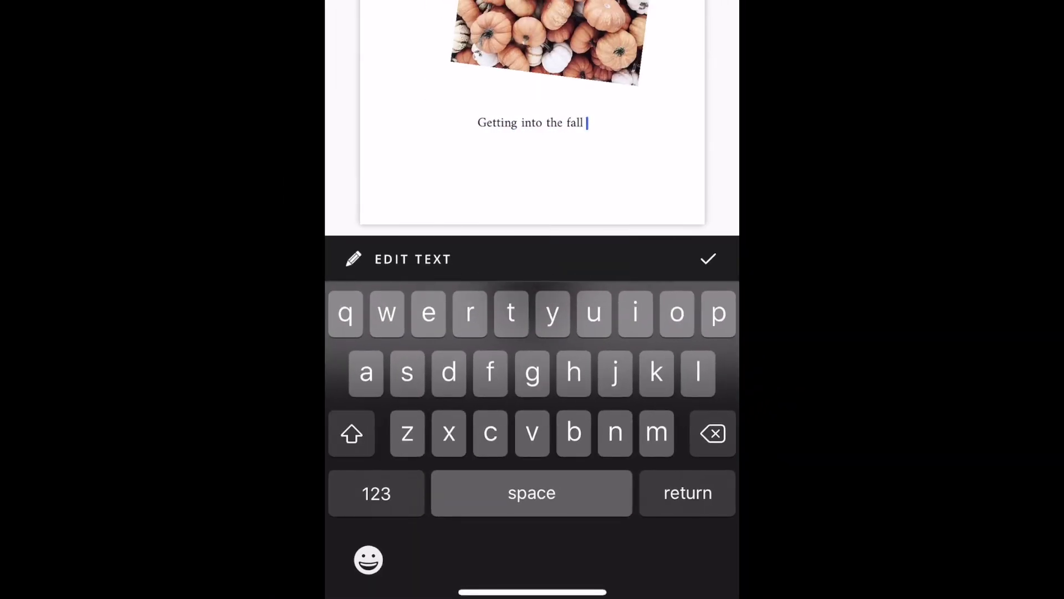
{"action": "type", "text": "spirit!"}
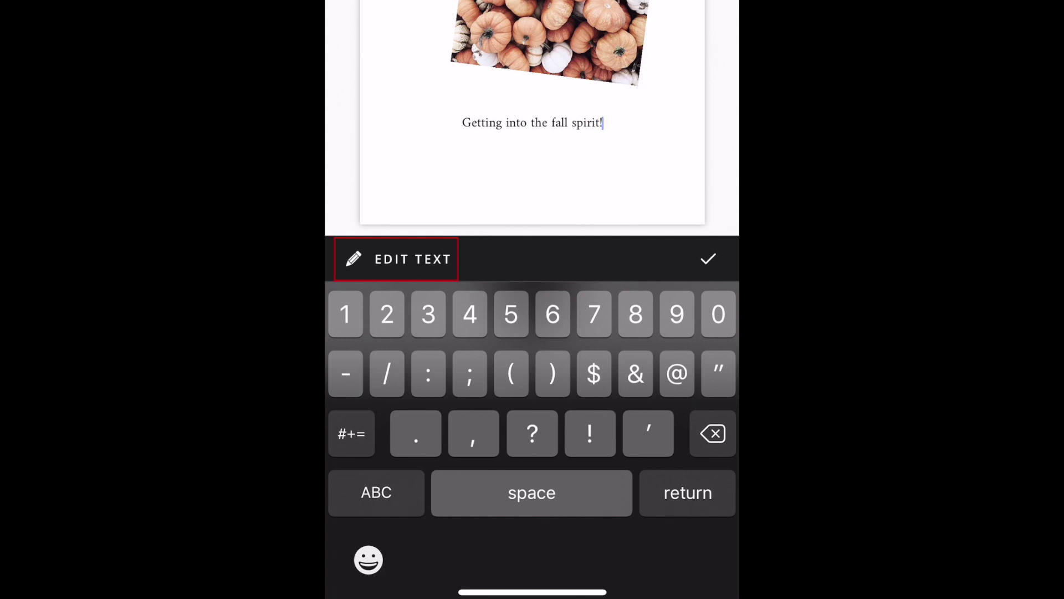
Style the caption in bold Gilmer, toggling all-caps back to sentence case and trying another alignment.
{"action": "left_click", "coordinate": [396, 259]}
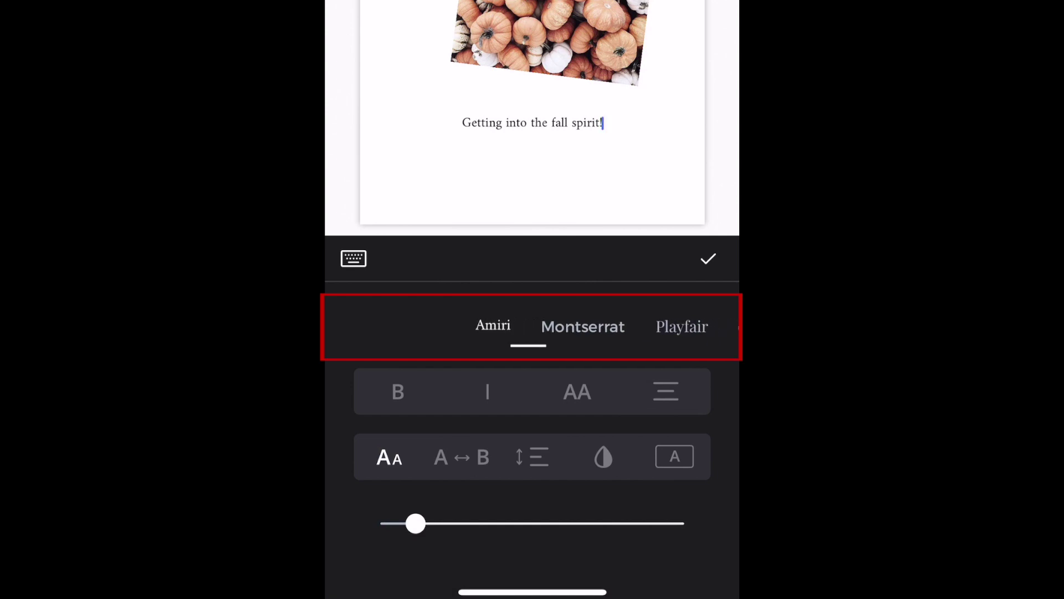
{"action": "scroll", "coordinate": [532, 327], "scroll_direction": "right", "scroll_amount": 1}
{"action": "scroll", "coordinate": [532, 326], "scroll_direction": "right", "scroll_amount": 1}
{"action": "scroll", "coordinate": [533, 326], "scroll_direction": "right", "scroll_amount": 1}
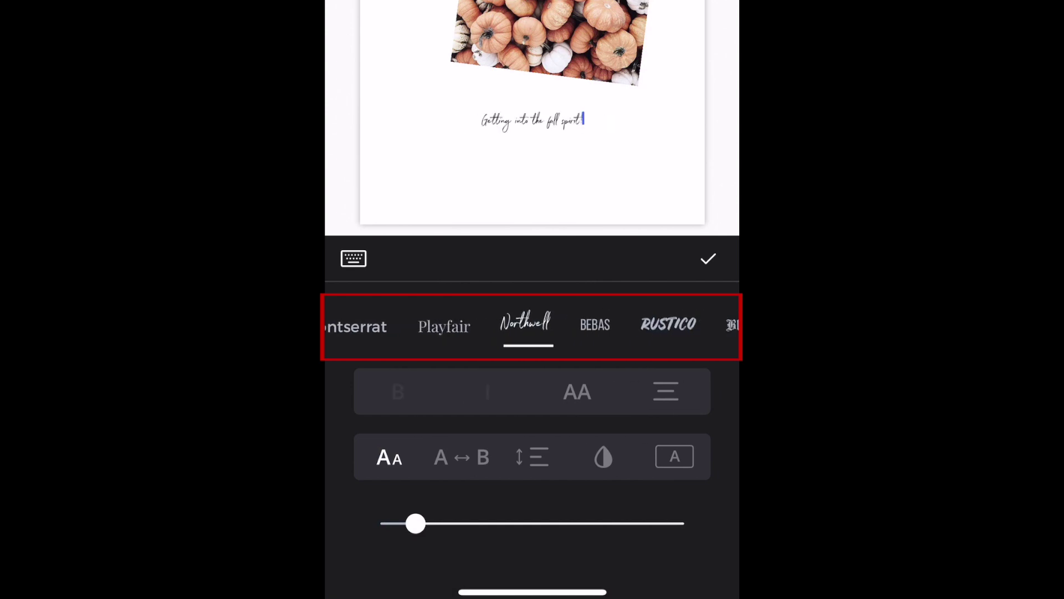
{"action": "scroll", "coordinate": [533, 325], "scroll_direction": "right", "scroll_amount": 1}
{"action": "scroll", "coordinate": [533, 326], "scroll_direction": "right", "scroll_amount": 1}
{"action": "scroll", "coordinate": [532, 326], "scroll_direction": "right", "scroll_amount": 1}
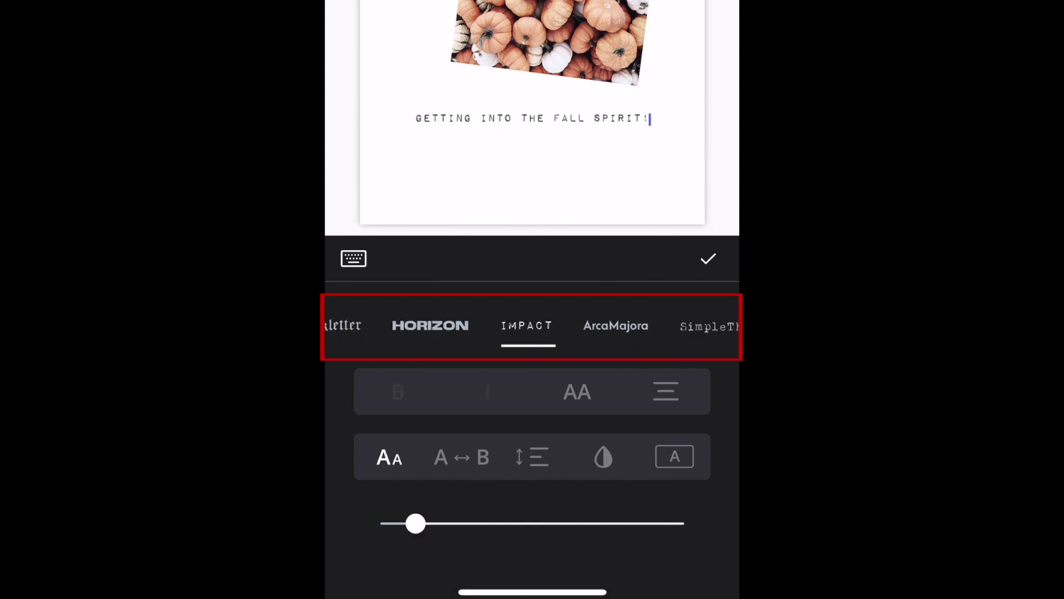
{"action": "scroll", "coordinate": [532, 326], "scroll_direction": "right", "scroll_amount": 1}
{"action": "scroll", "coordinate": [533, 327], "scroll_direction": "right", "scroll_amount": 1}
{"action": "scroll", "coordinate": [532, 326], "scroll_direction": "right", "scroll_amount": 1}
{"action": "scroll", "coordinate": [532, 327], "scroll_direction": "left", "scroll_amount": 2}
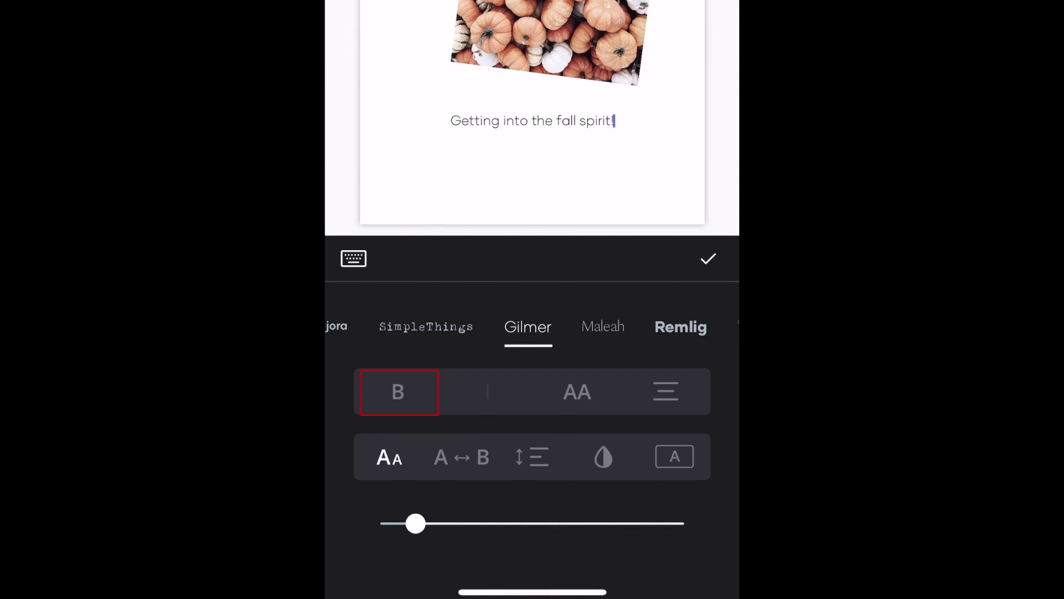
{"action": "left_click", "coordinate": [397, 392]}
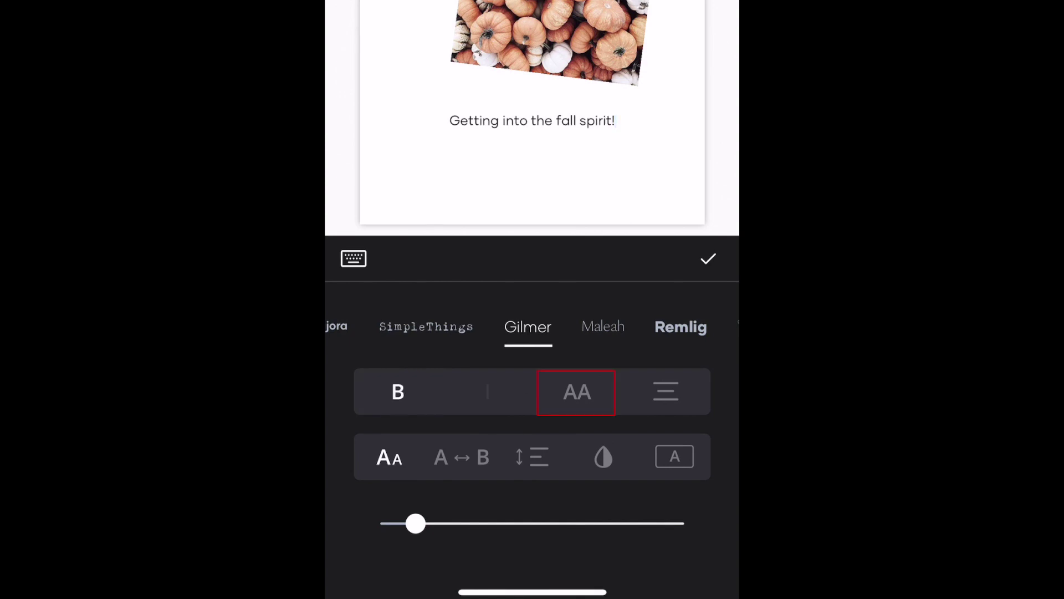
{"action": "left_click", "coordinate": [576, 392]}
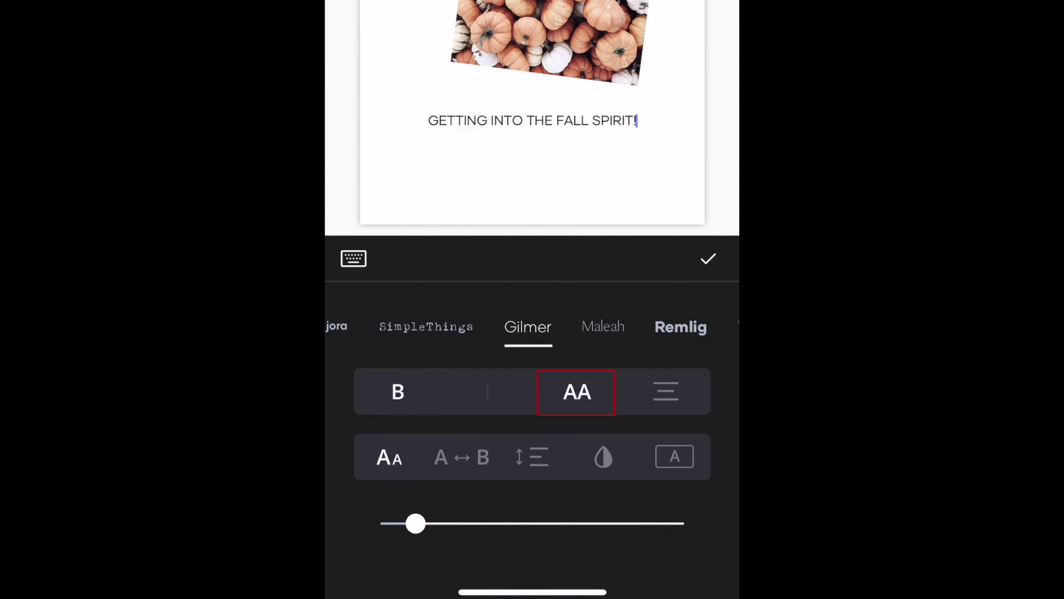
{"action": "left_click", "coordinate": [576, 392]}
{"action": "left_click", "coordinate": [576, 391]}
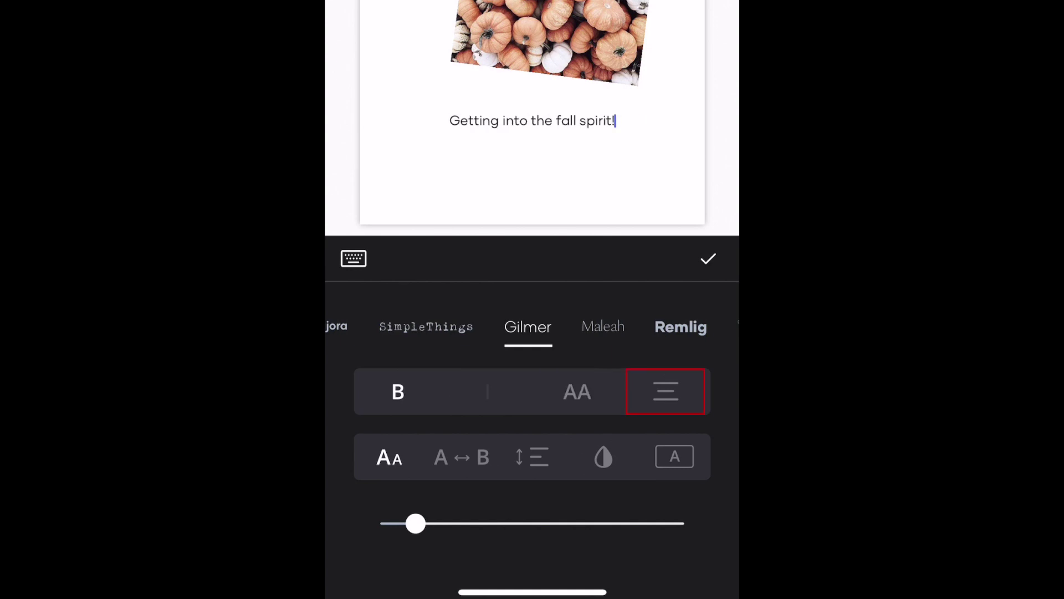
{"action": "left_click", "coordinate": [665, 392]}
Re-centre the caption, enlarge its text, widen letter spacing and tighten line spacing.
{"action": "left_click", "coordinate": [666, 391]}
{"action": "left_click_drag", "start_coordinate": [414, 523], "coordinate": [465, 523]}
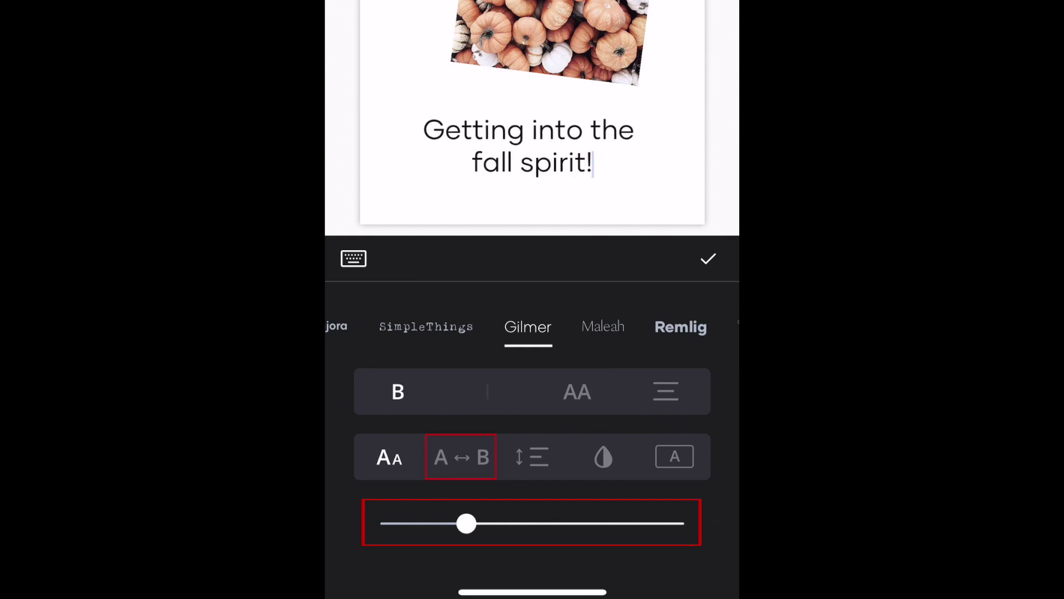
{"action": "left_click", "coordinate": [461, 457]}
{"action": "mouse_move", "coordinate": [427, 522]}
{"action": "left_mouse_down"}
{"action": "mouse_move", "coordinate": [516, 522]}
{"action": "mouse_move", "coordinate": [466, 523]}
{"action": "left_mouse_up"}
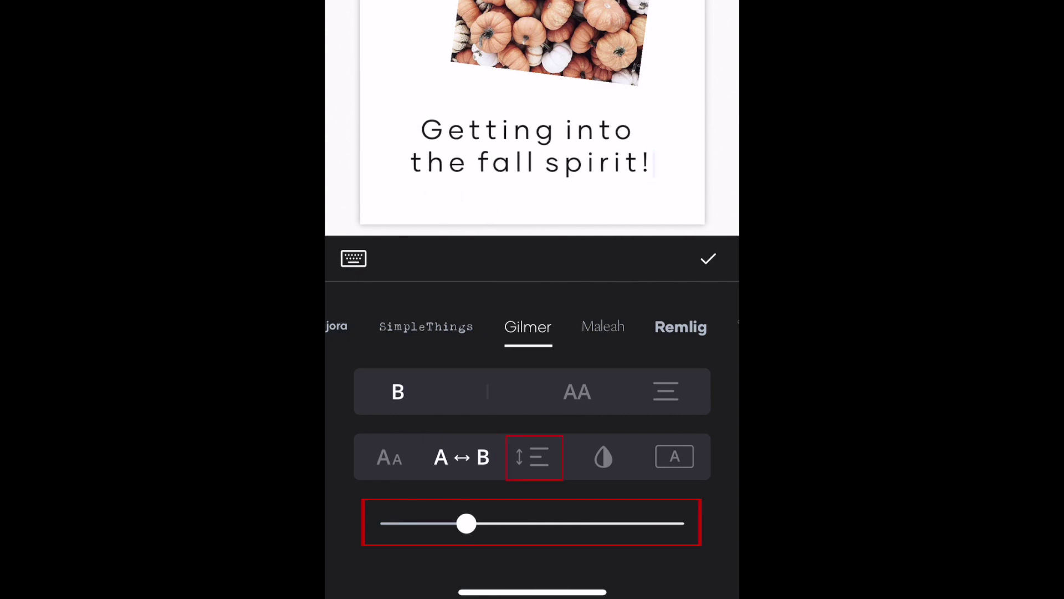
{"action": "left_click", "coordinate": [534, 456]}
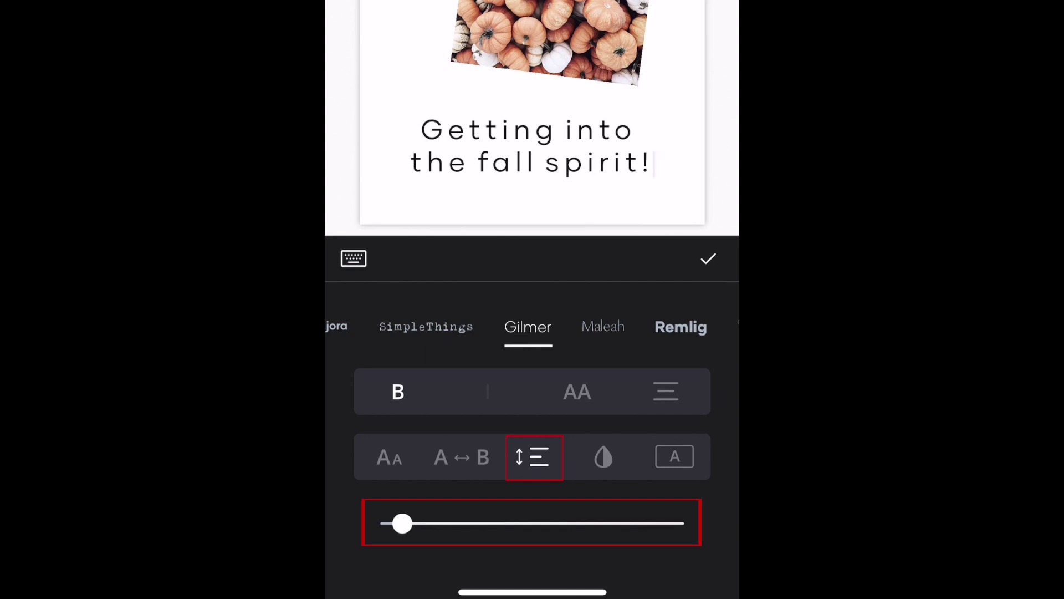
{"action": "mouse_move", "coordinate": [401, 522]}
{"action": "left_mouse_down"}
{"action": "mouse_move", "coordinate": [549, 522]}
{"action": "mouse_move", "coordinate": [392, 522]}
{"action": "left_mouse_up"}
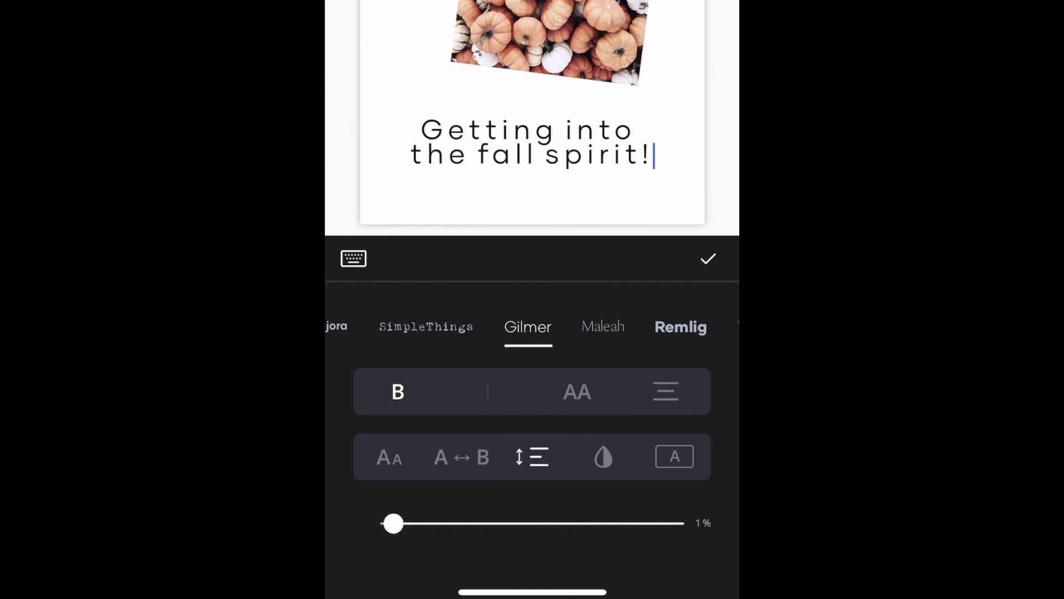
Try blue and teal caption colours, then set a coral highlight behind the caption.
{"action": "left_click", "coordinate": [604, 456]}
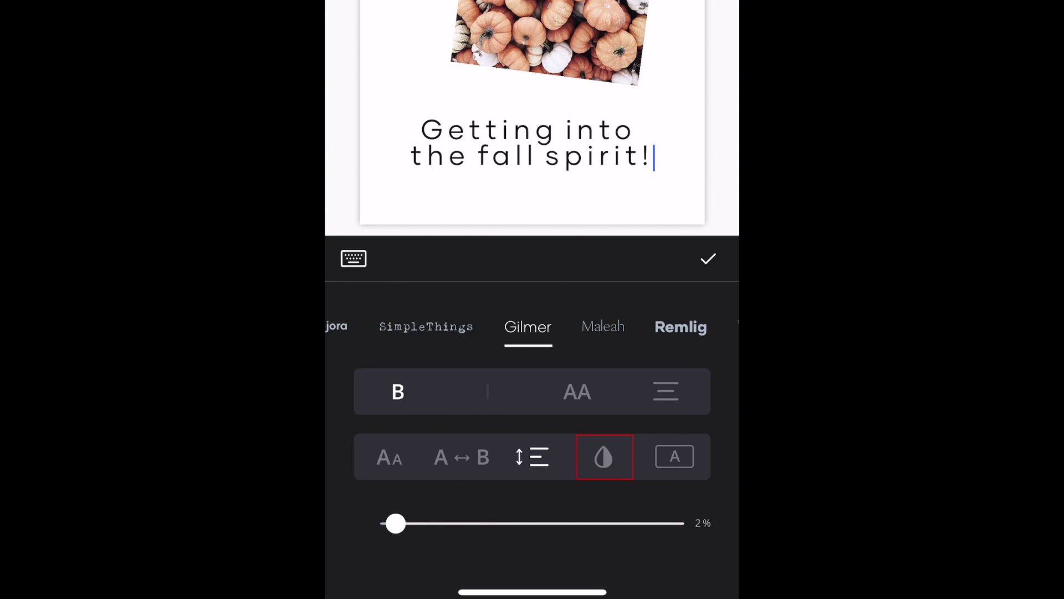
{"action": "left_click", "coordinate": [605, 456]}
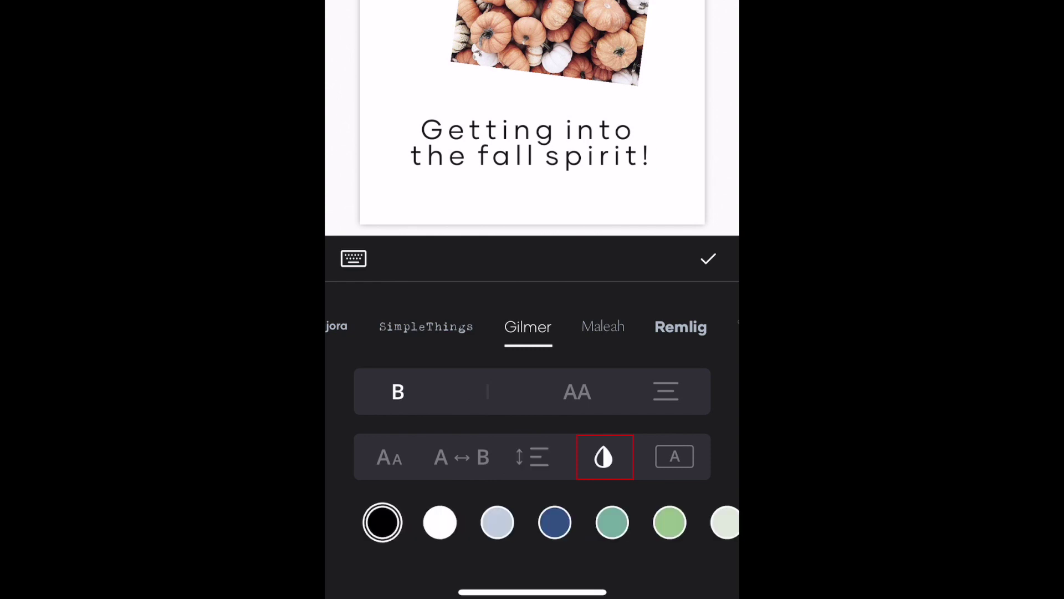
{"action": "left_click", "coordinate": [554, 522]}
{"action": "left_click_drag", "start_coordinate": [611, 522], "coordinate": [533, 522]}
{"action": "left_click_drag", "start_coordinate": [648, 523], "coordinate": [475, 522]}
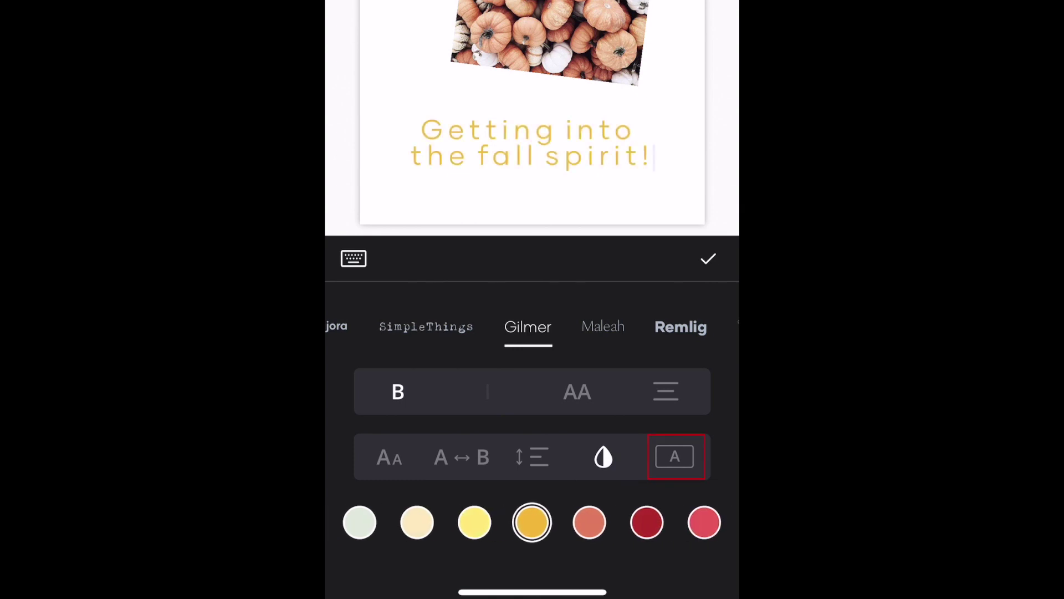
{"action": "left_click", "coordinate": [675, 457]}
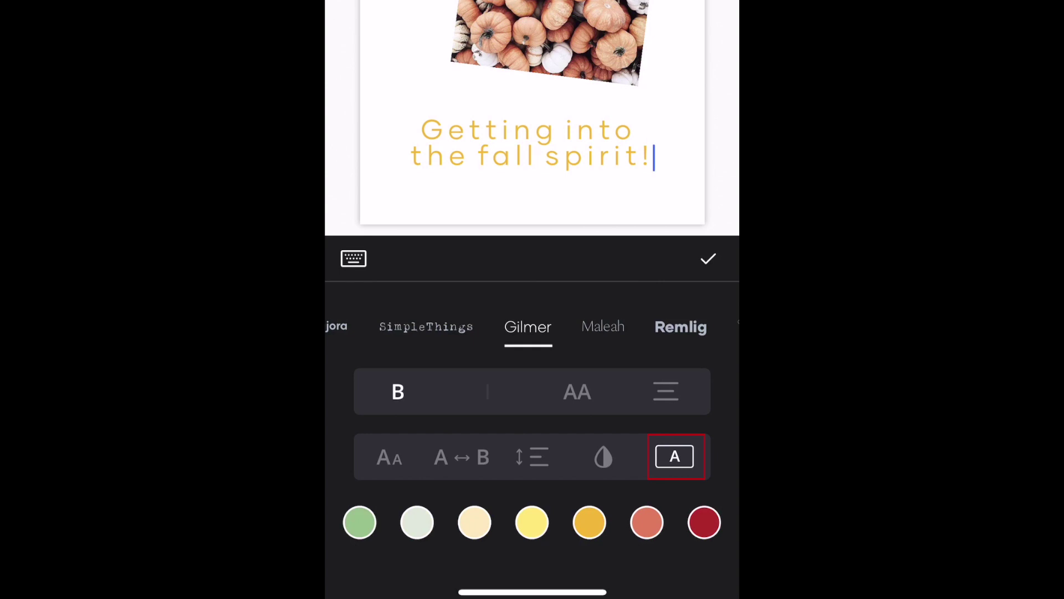
{"action": "left_click", "coordinate": [647, 523]}
{"action": "left_click_drag", "start_coordinate": [704, 523], "coordinate": [590, 523]}
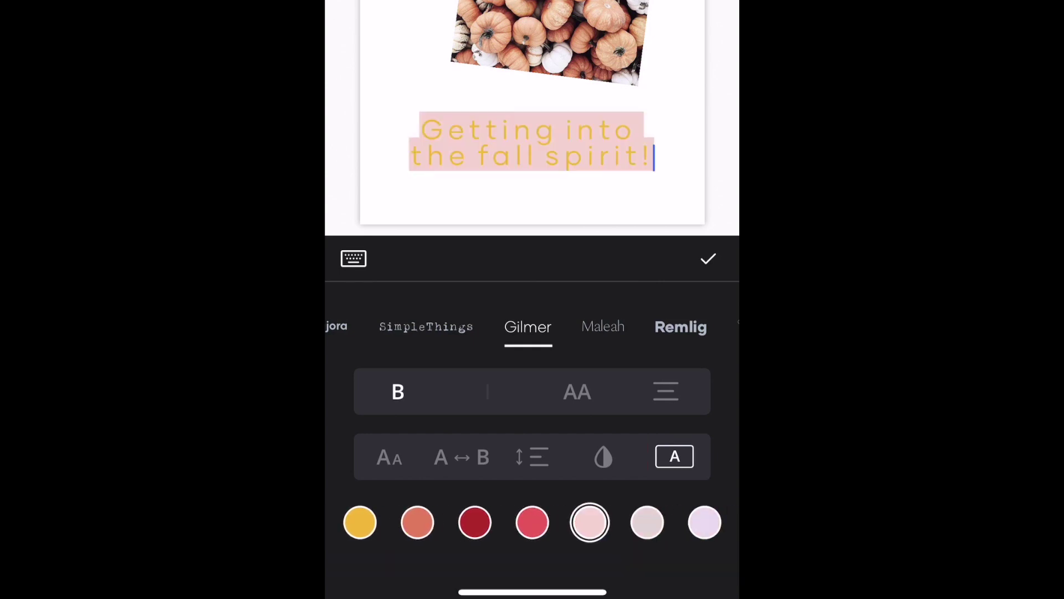
{"action": "mouse_move", "coordinate": [648, 523]}
{"action": "left_mouse_down"}
{"action": "mouse_move", "coordinate": [416, 522]}
{"action": "mouse_move", "coordinate": [649, 522]}
{"action": "left_mouse_up"}
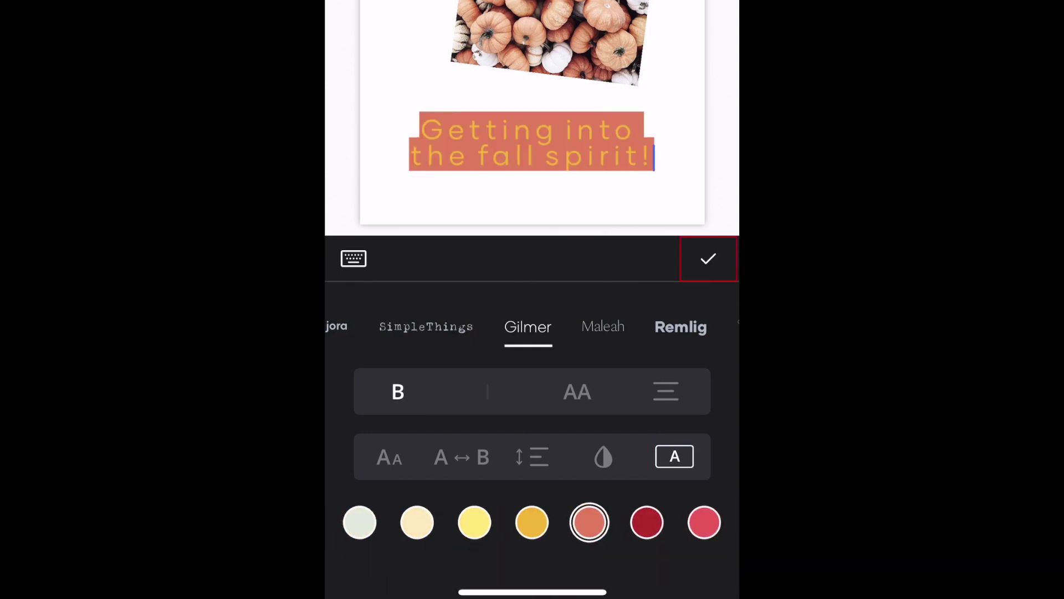
Make the caption text white and finish editing it.
{"action": "left_click", "coordinate": [603, 458]}
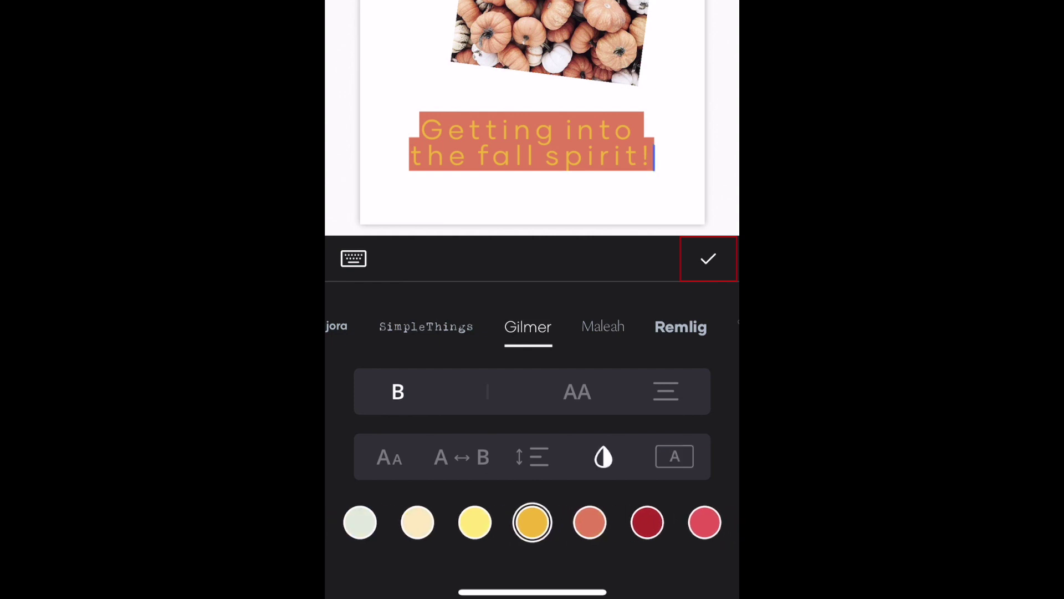
{"action": "left_click_drag", "start_coordinate": [417, 522], "coordinate": [649, 522]}
{"action": "left_click", "coordinate": [440, 522]}
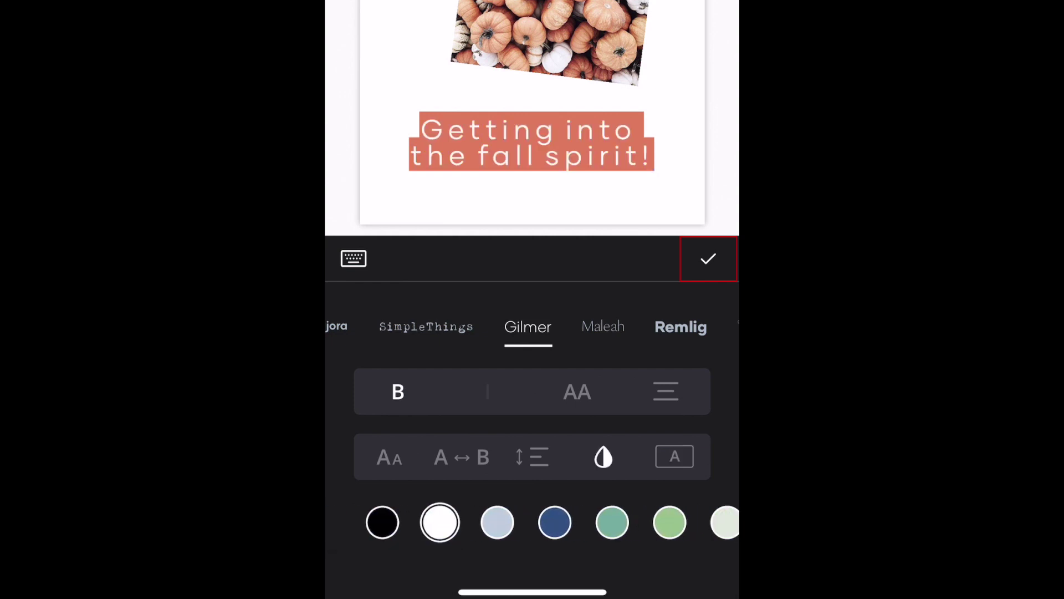
{"action": "left_click", "coordinate": [708, 259]}
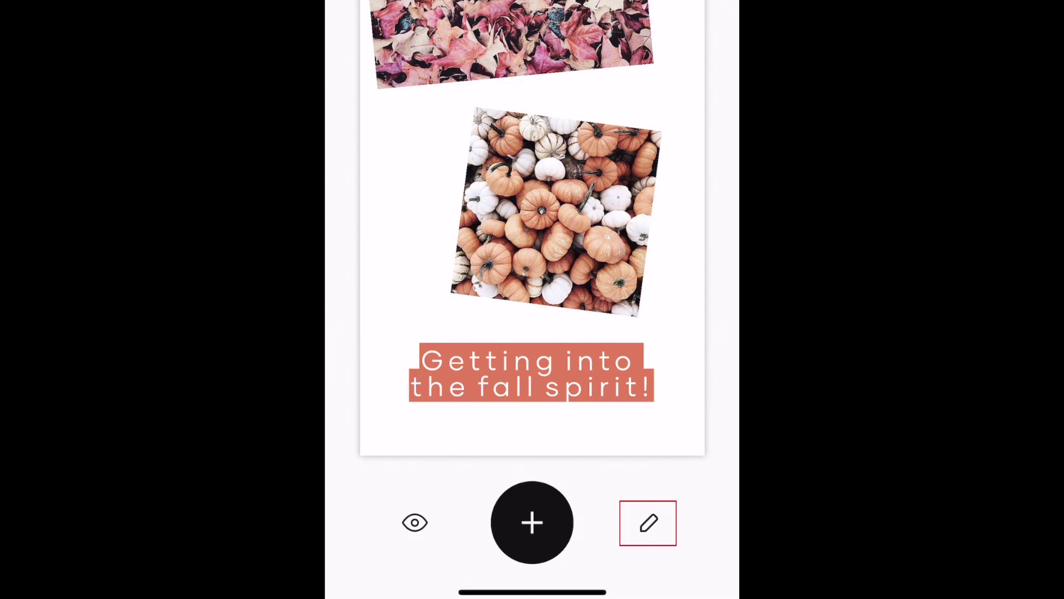
Set the page background to pale pink after trying teal, pale green and yellow swatches.
{"action": "left_click", "coordinate": [648, 523]}
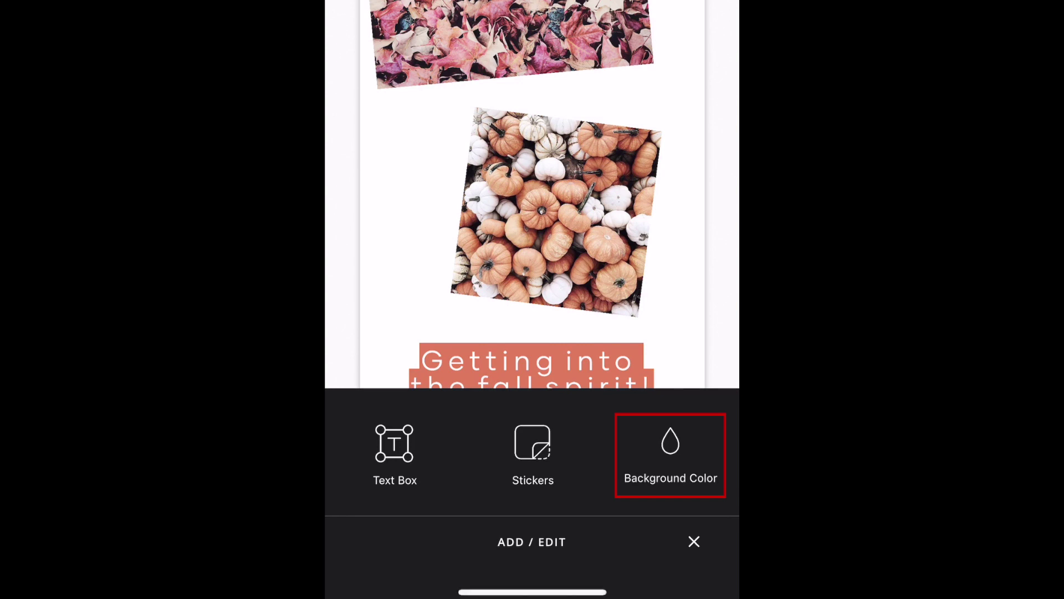
{"action": "left_click", "coordinate": [670, 455]}
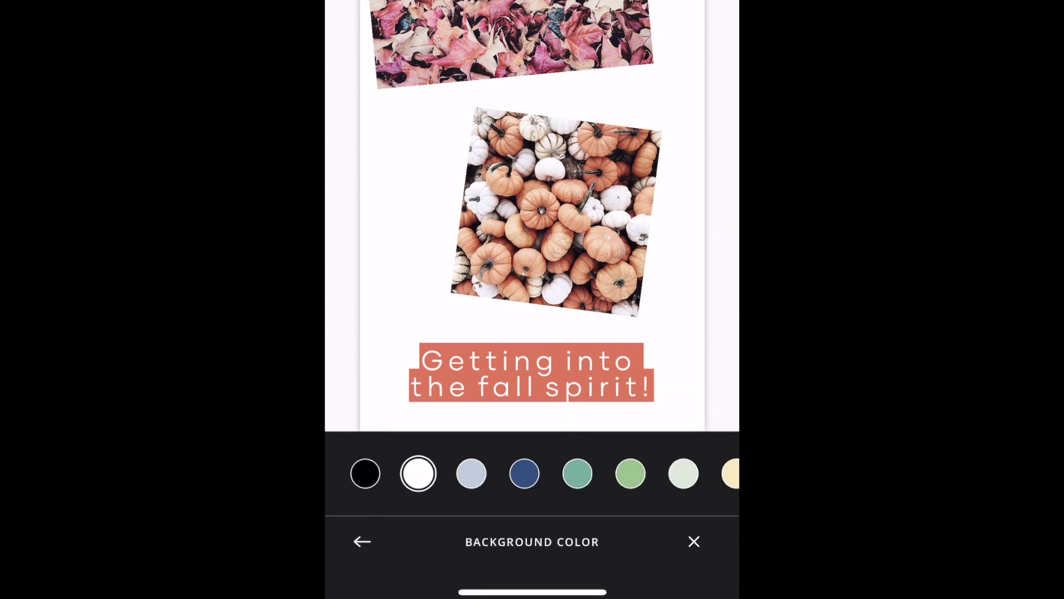
{"action": "left_click", "coordinate": [578, 473]}
{"action": "left_click", "coordinate": [684, 474]}
{"action": "left_click_drag", "start_coordinate": [681, 473], "coordinate": [490, 473]}
{"action": "left_click", "coordinate": [547, 473]}
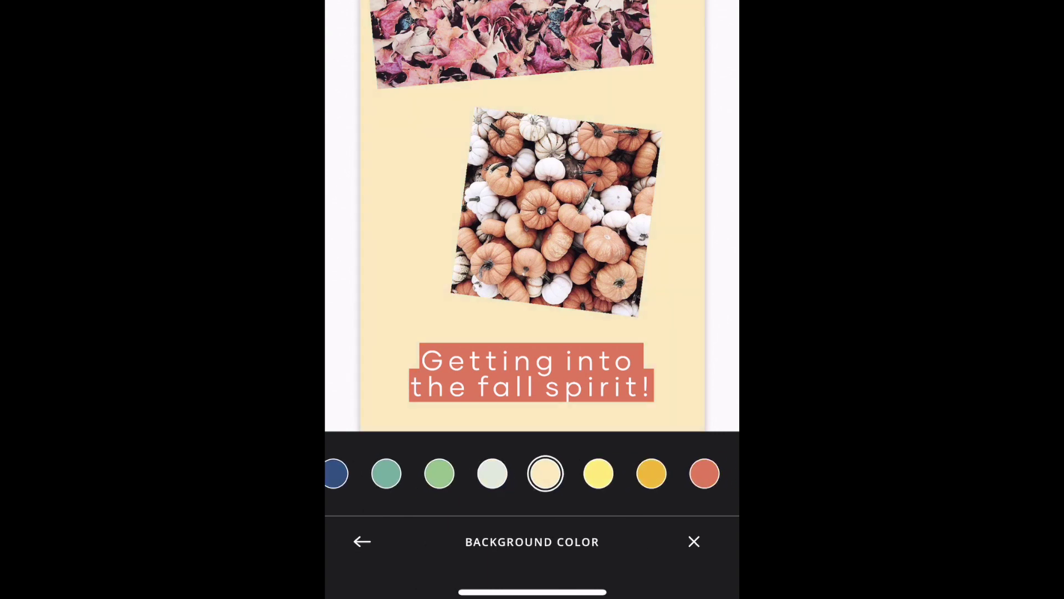
{"action": "left_click", "coordinate": [652, 472]}
{"action": "mouse_move", "coordinate": [665, 474]}
{"action": "left_mouse_down"}
{"action": "mouse_move", "coordinate": [491, 473]}
{"action": "mouse_move", "coordinate": [515, 473]}
{"action": "left_mouse_up"}
{"action": "left_click", "coordinate": [561, 473]}
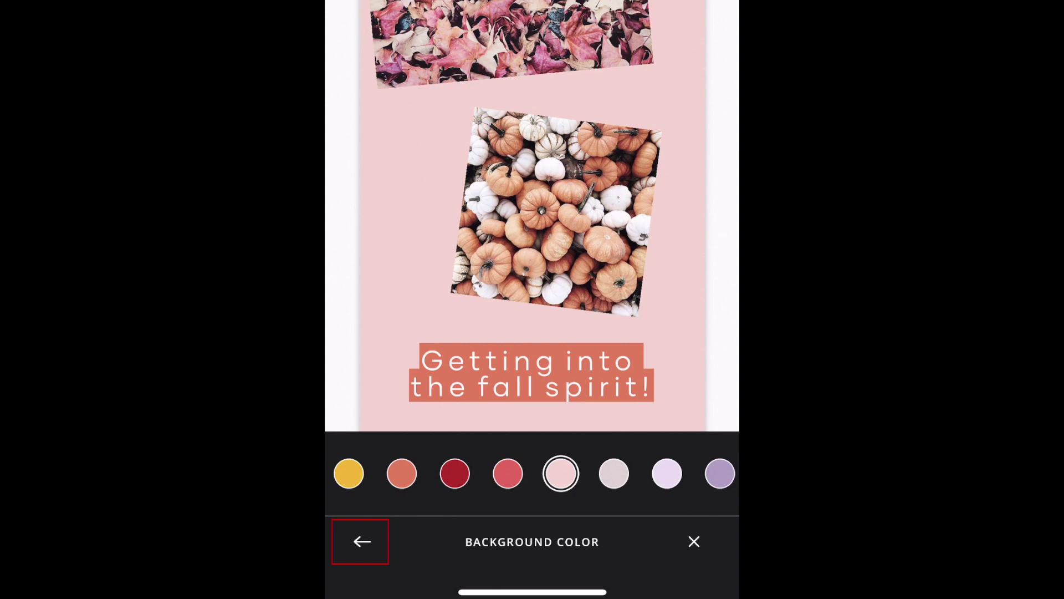
{"action": "left_click", "coordinate": [360, 542]}
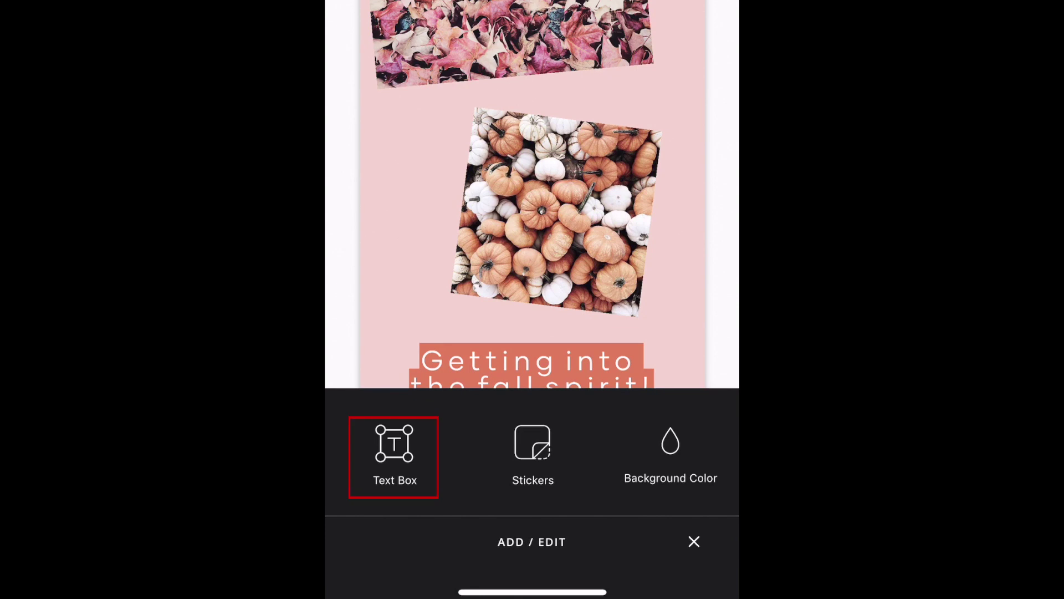
Add a 'Love these colours!' text note to the page.
{"action": "left_click", "coordinate": [395, 458]}
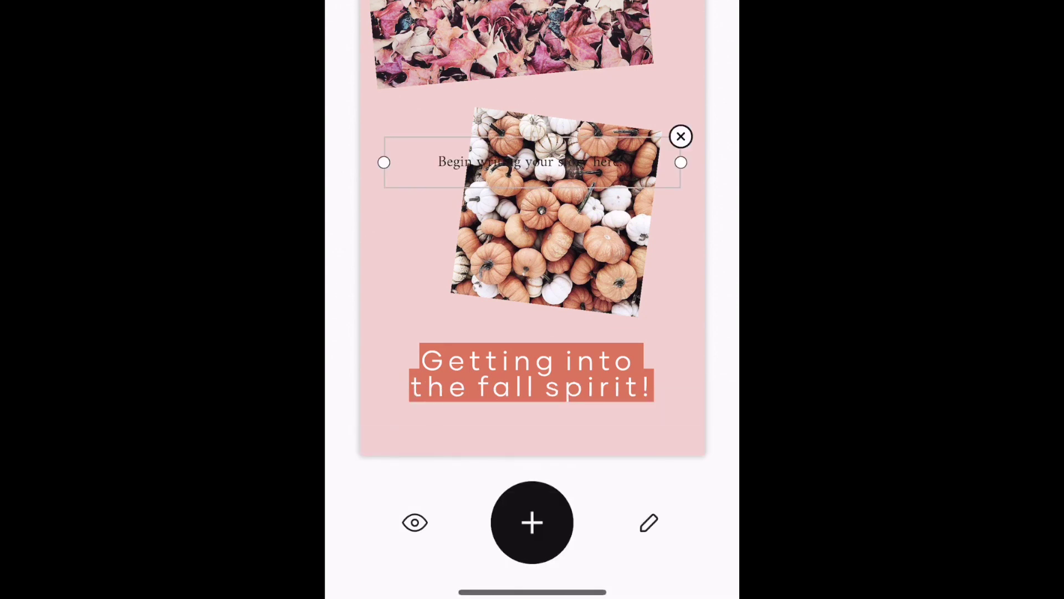
{"action": "left_click", "coordinate": [441, 161]}
{"action": "type", "text": "Lu"}
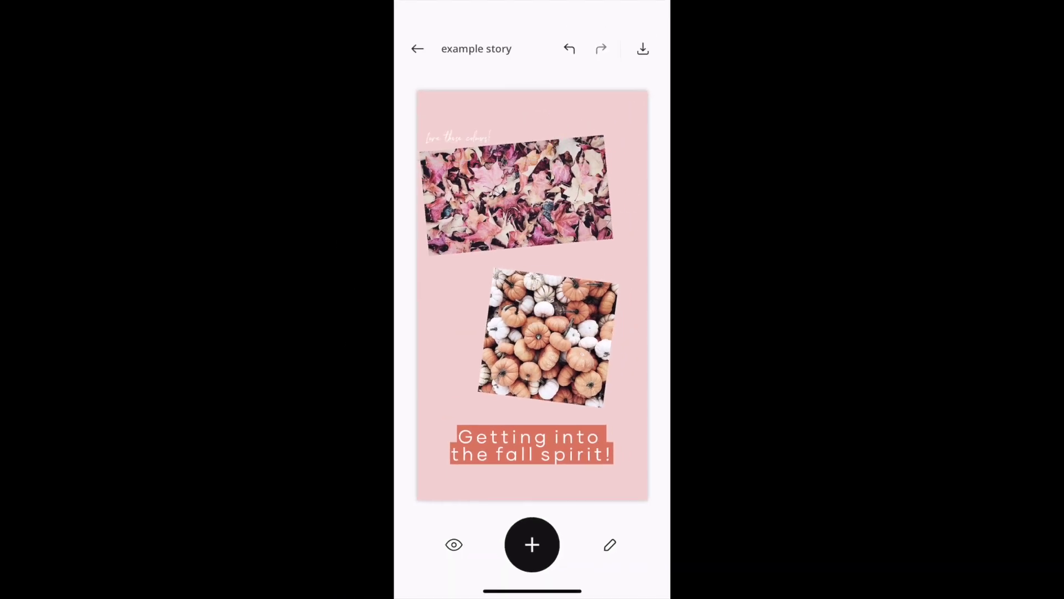
{"action": "left_click", "coordinate": [532, 543]}
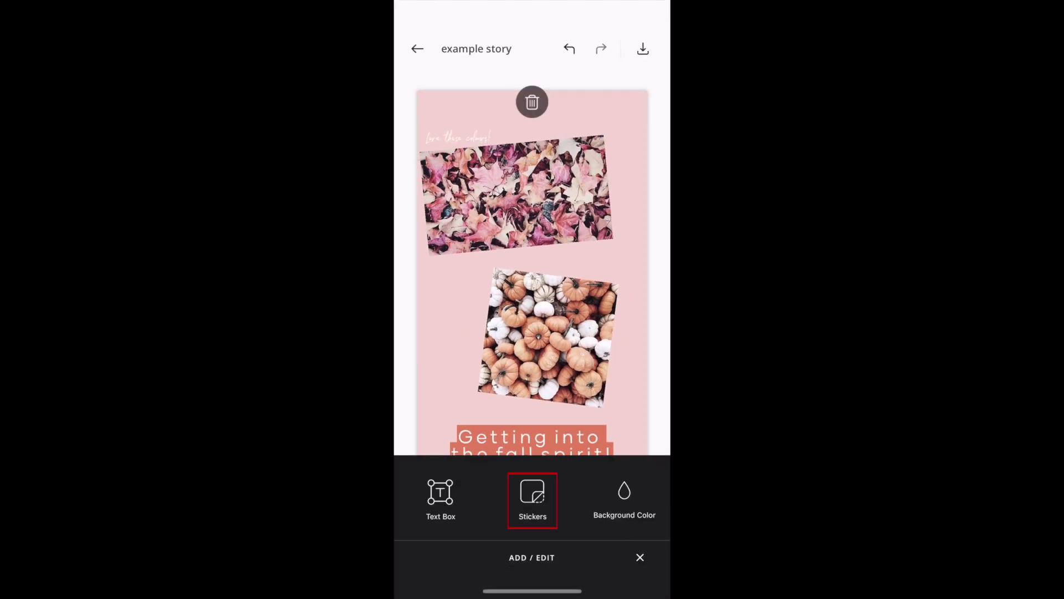
Stick a beige tape sticker on the top of the pumpkin photo.
{"action": "left_click", "coordinate": [532, 497]}
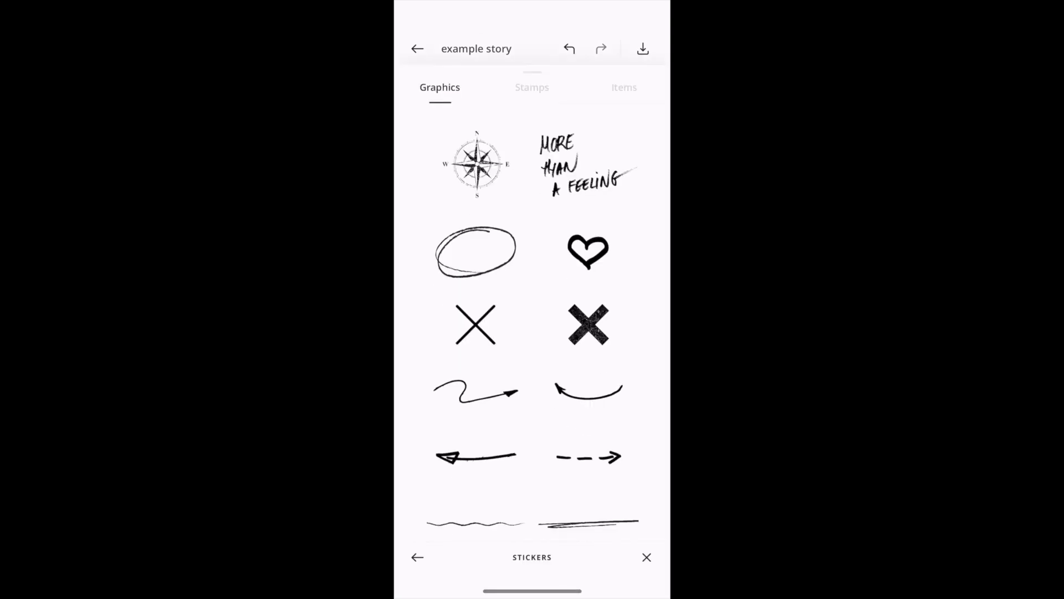
{"action": "left_click", "coordinate": [532, 87]}
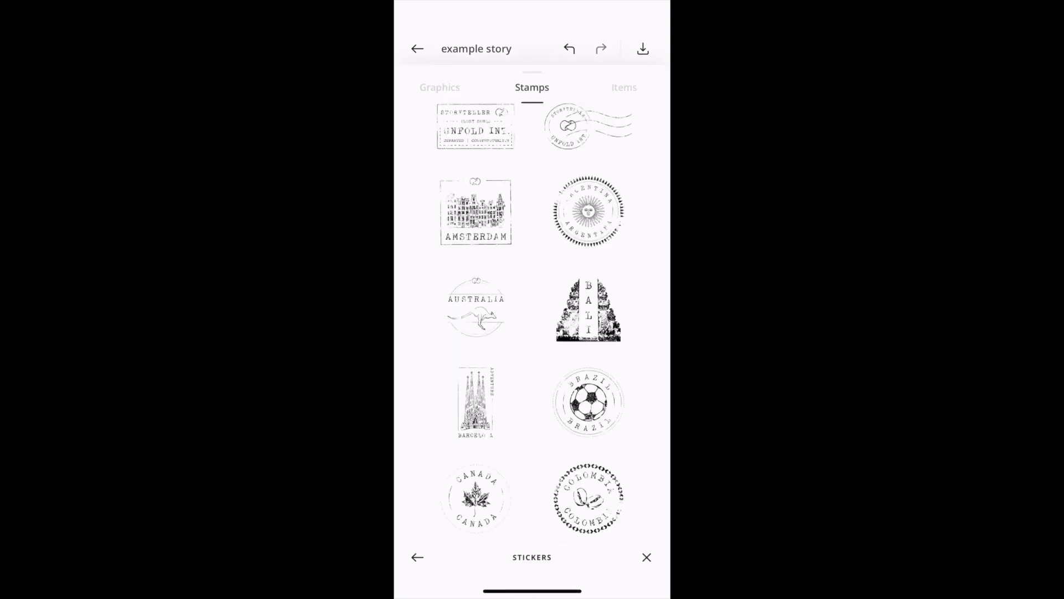
{"action": "left_click", "coordinate": [624, 86]}
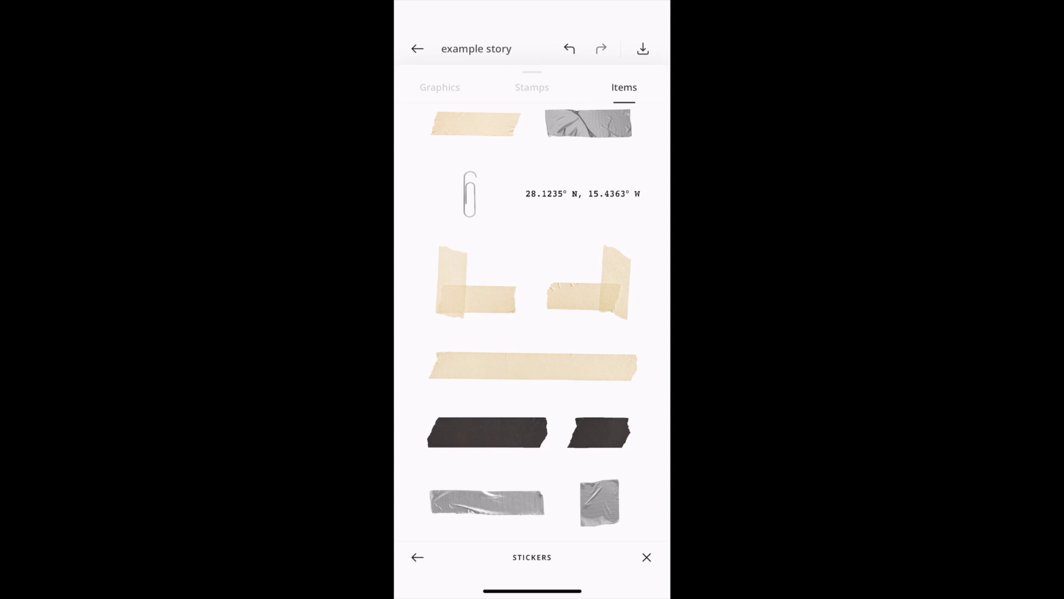
{"action": "left_click", "coordinate": [475, 124]}
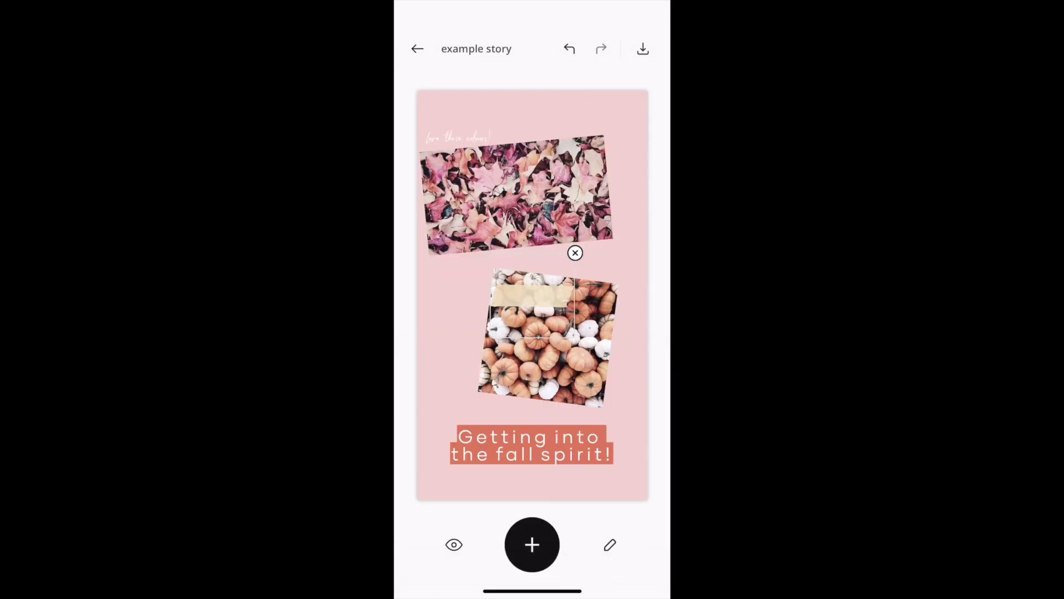
{"action": "left_click_drag", "start_coordinate": [545, 299], "coordinate": [565, 291]}
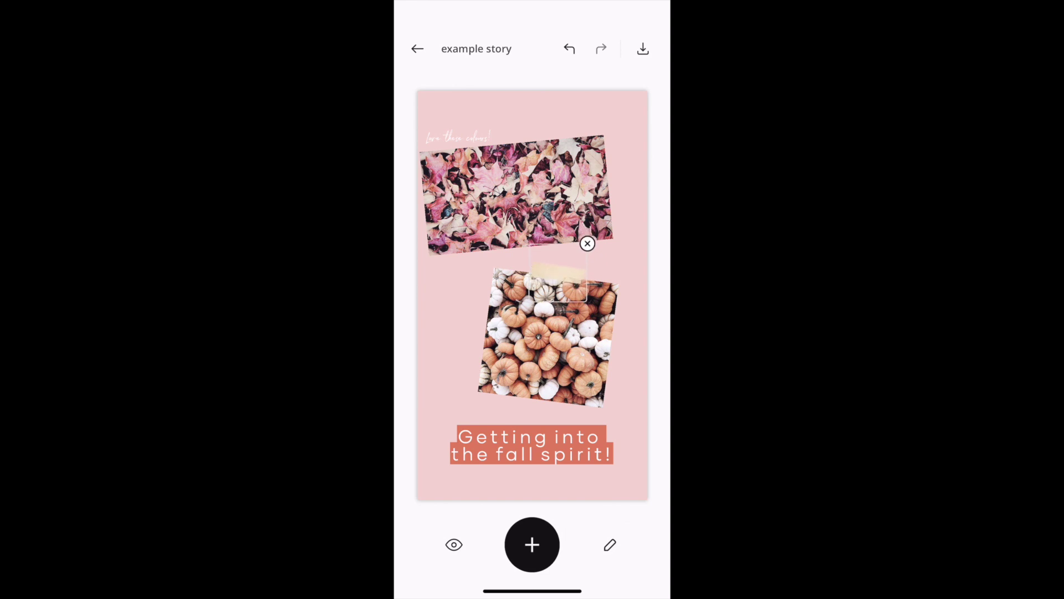
Add two more beige tapes along the top and bottom-left of the leaves photo.
{"action": "left_click", "coordinate": [532, 545]}
{"action": "left_click", "coordinate": [476, 124]}
{"action": "left_click_drag", "start_coordinate": [532, 299], "coordinate": [557, 133]}
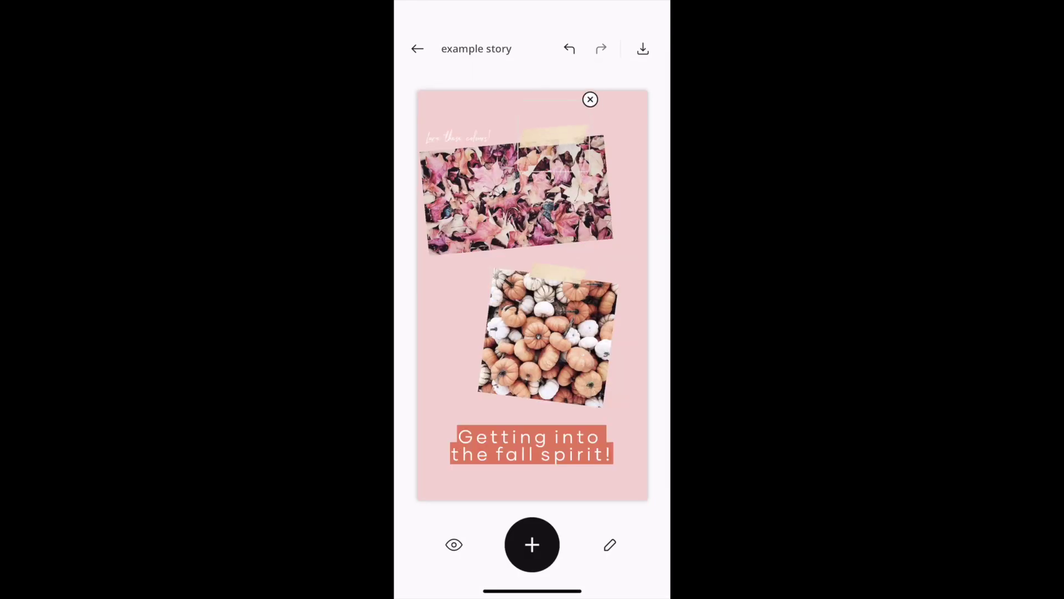
{"action": "left_click", "coordinate": [532, 543]}
{"action": "left_click", "coordinate": [475, 124]}
{"action": "mouse_move", "coordinate": [532, 300]}
{"action": "left_mouse_down"}
{"action": "mouse_move", "coordinate": [461, 249]}
{"action": "mouse_move", "coordinate": [458, 257]}
{"action": "left_mouse_up"}
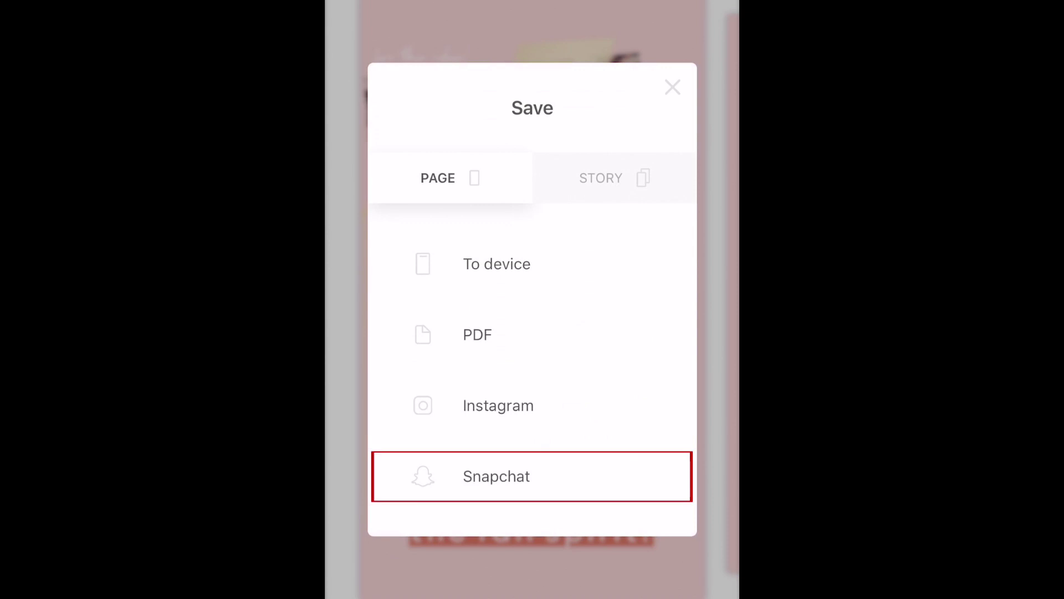
Export the finished story page to Instagram from the Save options.
{"action": "left_click", "coordinate": [532, 405]}
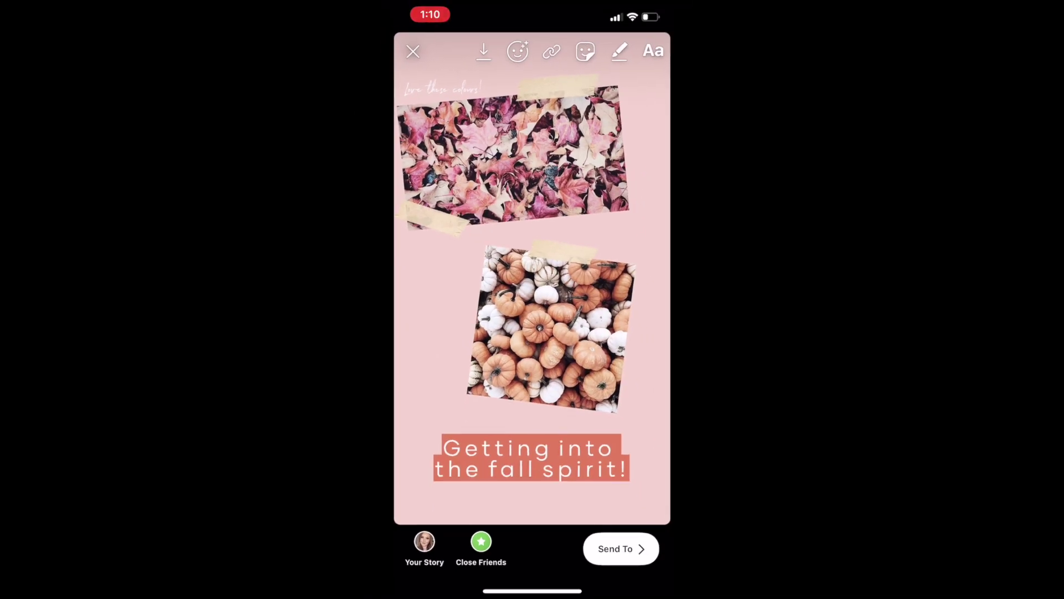
Place a pumpkin-and-leaves 'fall' sticker left of the pumpkin photo, then post to Your Story.
{"action": "left_click", "coordinate": [585, 53]}
{"action": "type", "text": "fall"}
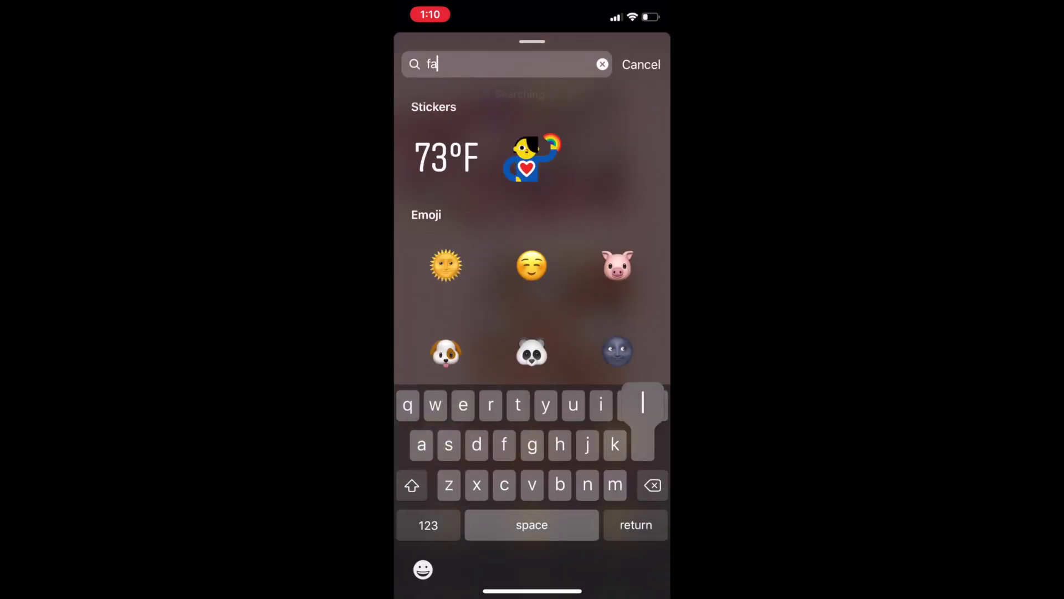
{"action": "left_click", "coordinate": [447, 182]}
{"action": "left_click_drag", "start_coordinate": [533, 281], "coordinate": [439, 299]}
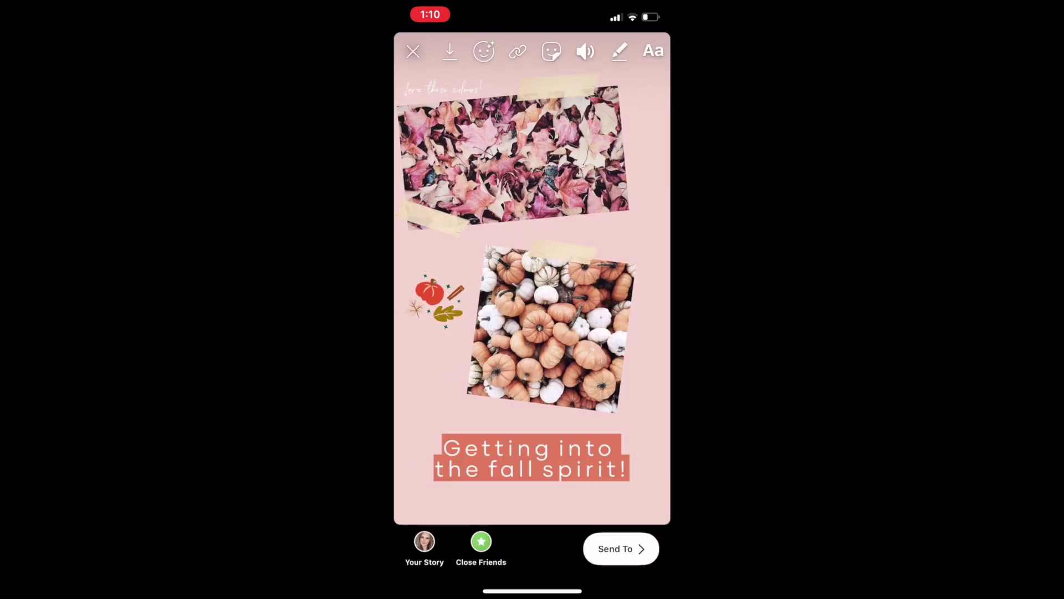
{"action": "left_click", "coordinate": [424, 543]}
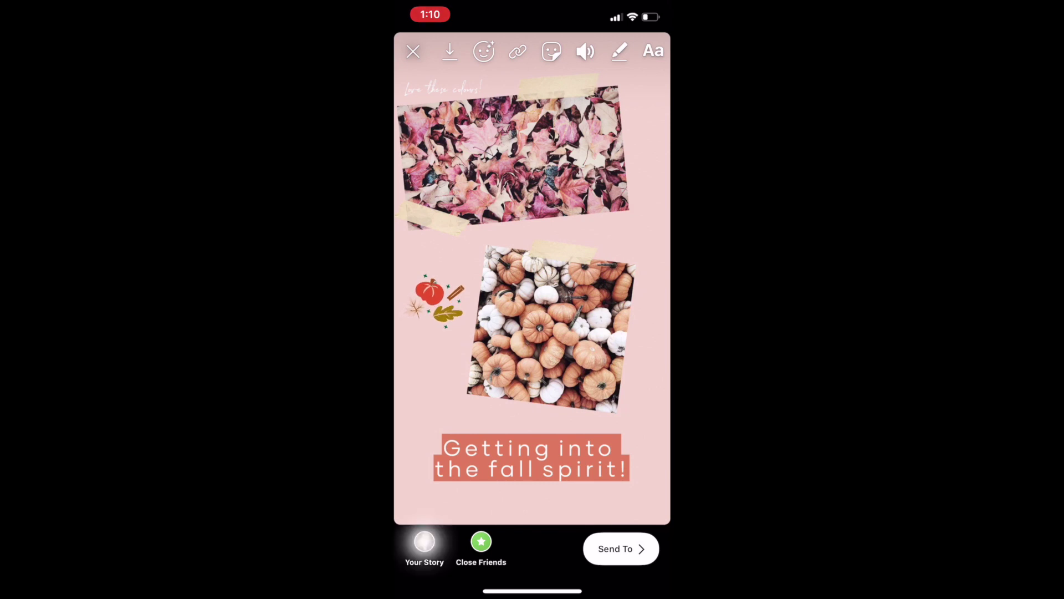
{"action": "left_click", "coordinate": [420, 90]}
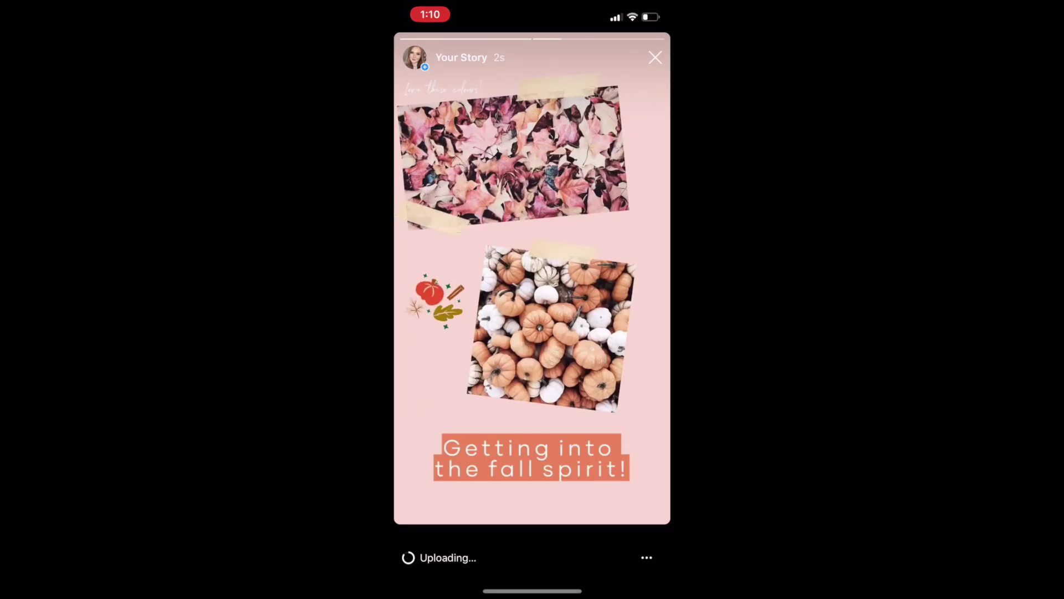